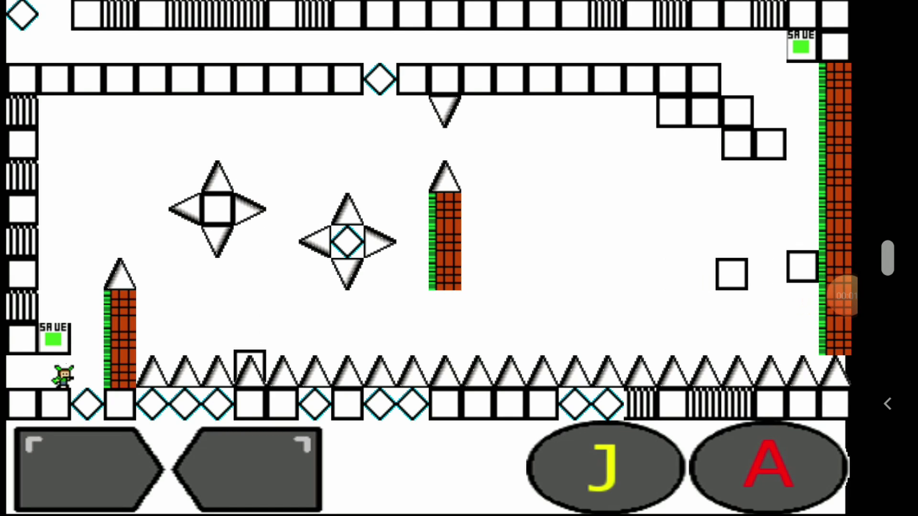
Jump from the save point toward the brick pillar, respawning after early deaths
{"action": "key", "text": "space"}
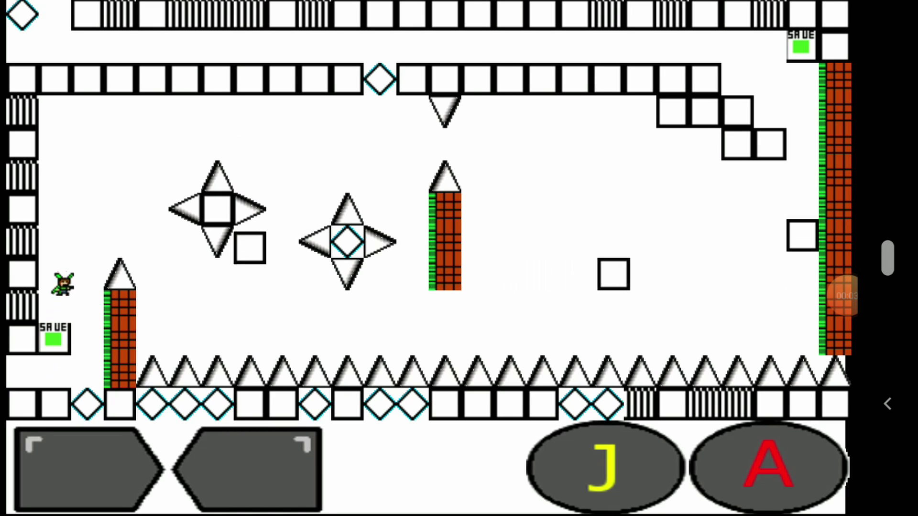
{"action": "key", "text": "space"}
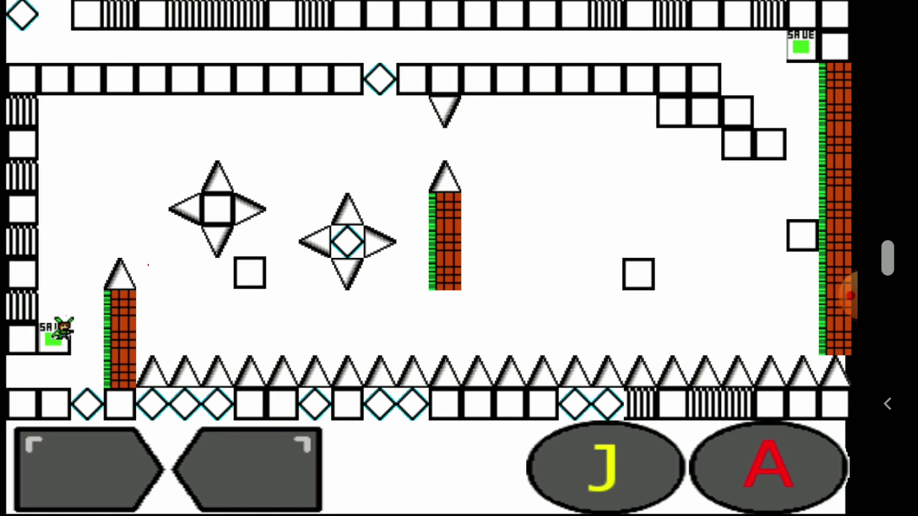
{"action": "key", "text": "Right"}
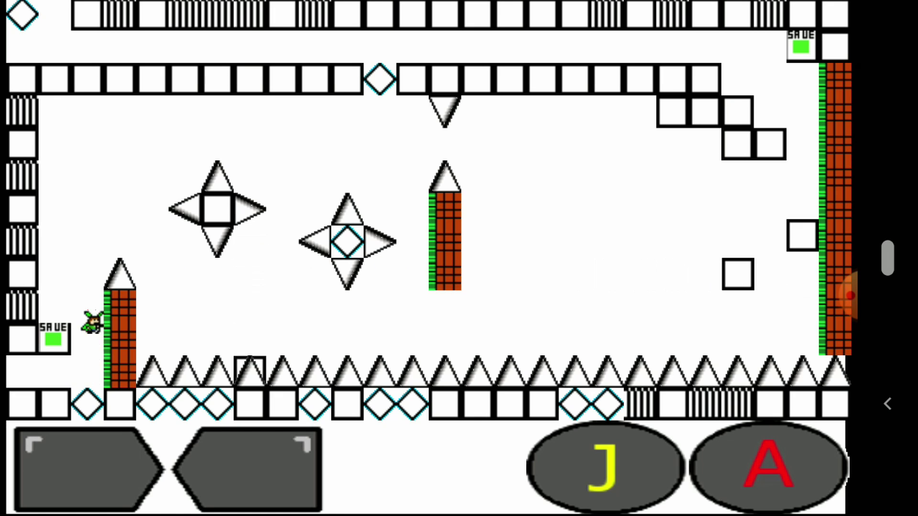
{"action": "left_click", "coordinate": [460, 215]}
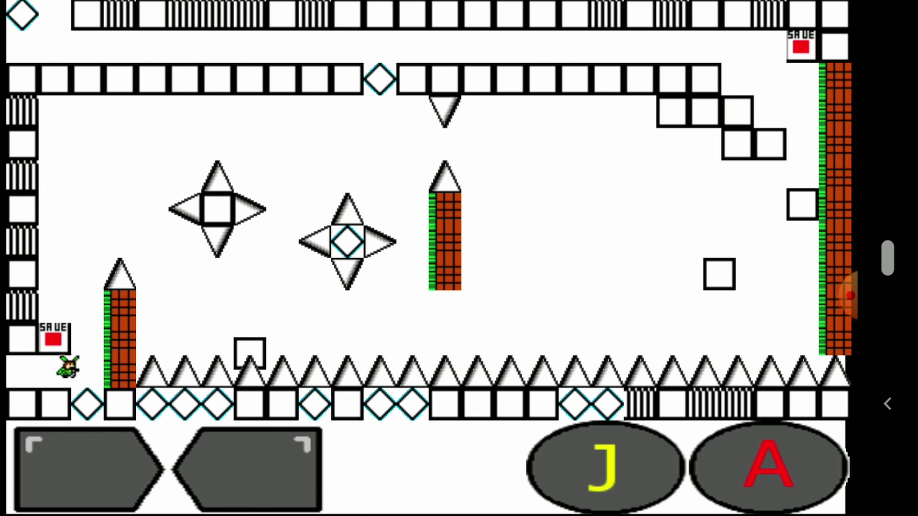
{"action": "key", "text": "Left"}
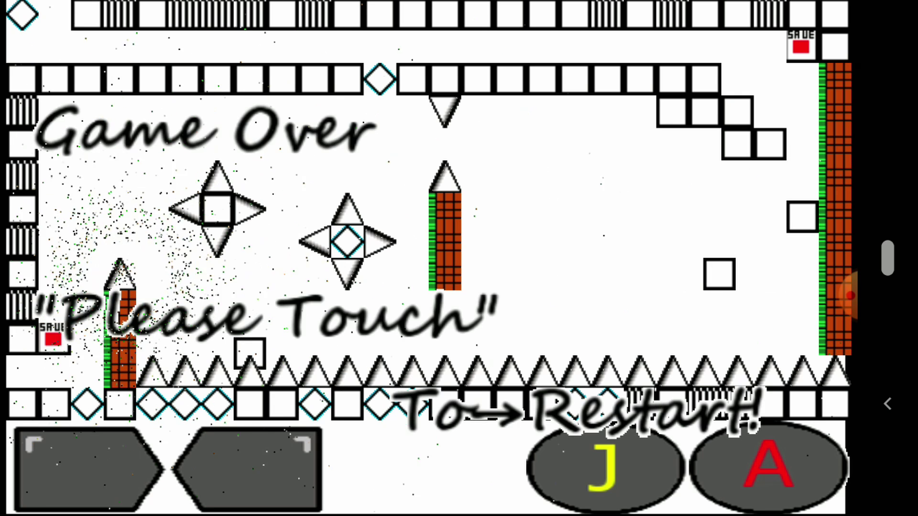
{"action": "left_click", "coordinate": [459, 215]}
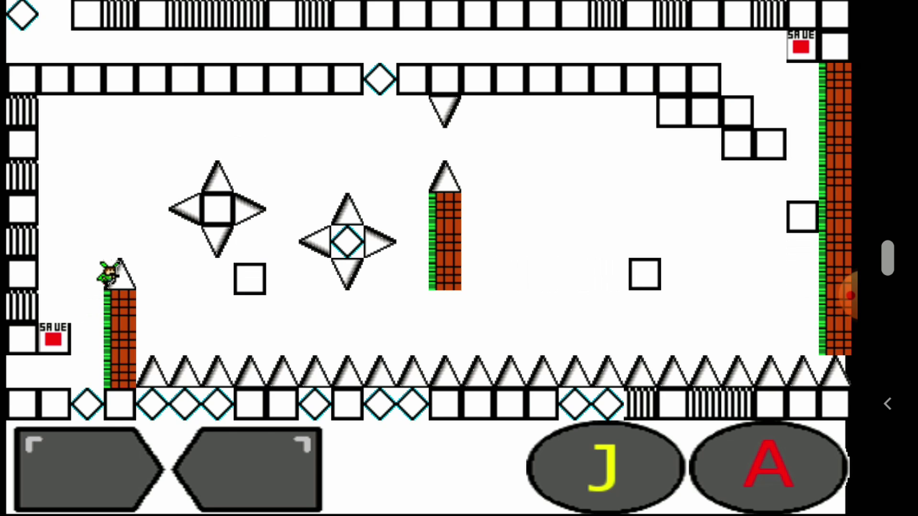
{"action": "left_click", "coordinate": [460, 215]}
{"action": "left_click", "coordinate": [607, 466]}
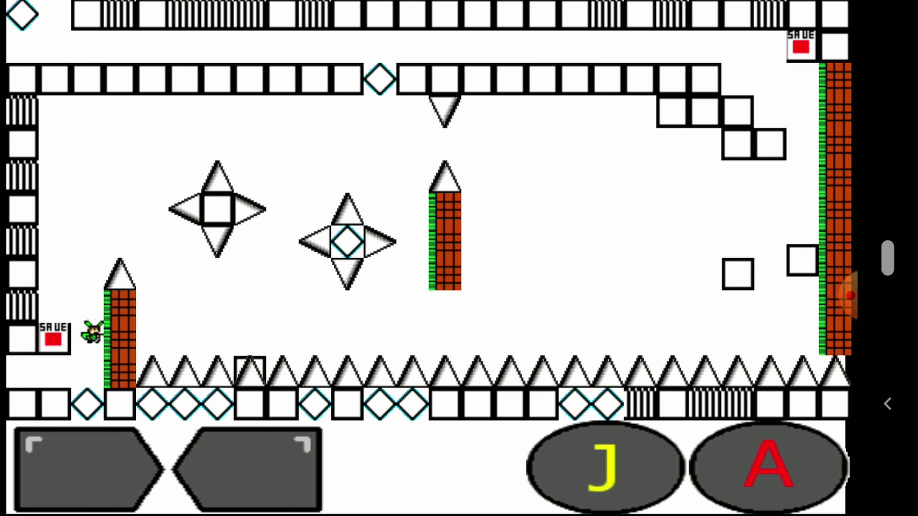
{"action": "left_click", "coordinate": [605, 467]}
{"action": "left_click", "coordinate": [251, 467]}
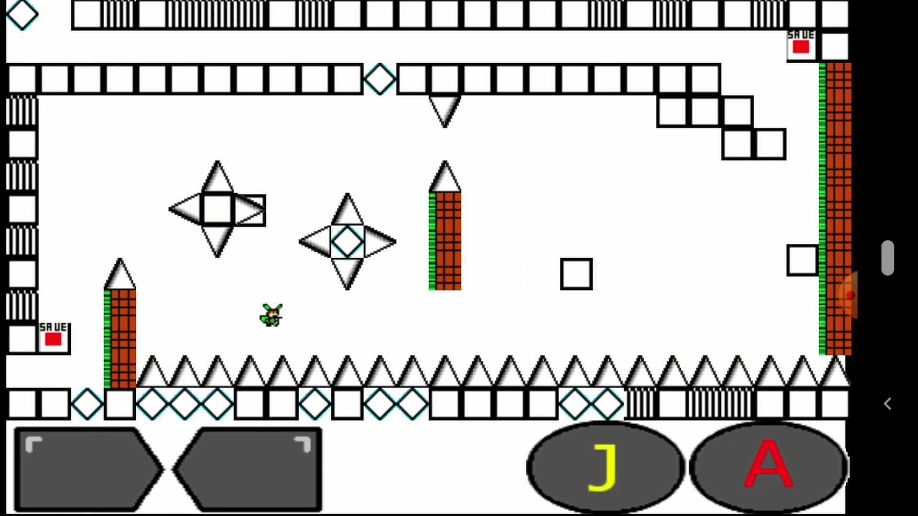
Retry the jumps beside and over the brick pillar until getting past it
{"action": "left_click", "coordinate": [459, 216]}
{"action": "left_click", "coordinate": [606, 466]}
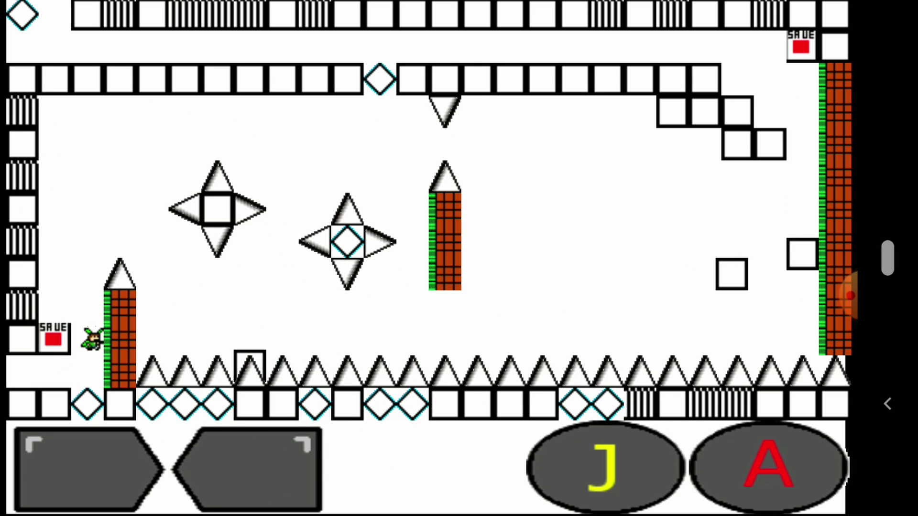
{"action": "left_click", "coordinate": [606, 466]}
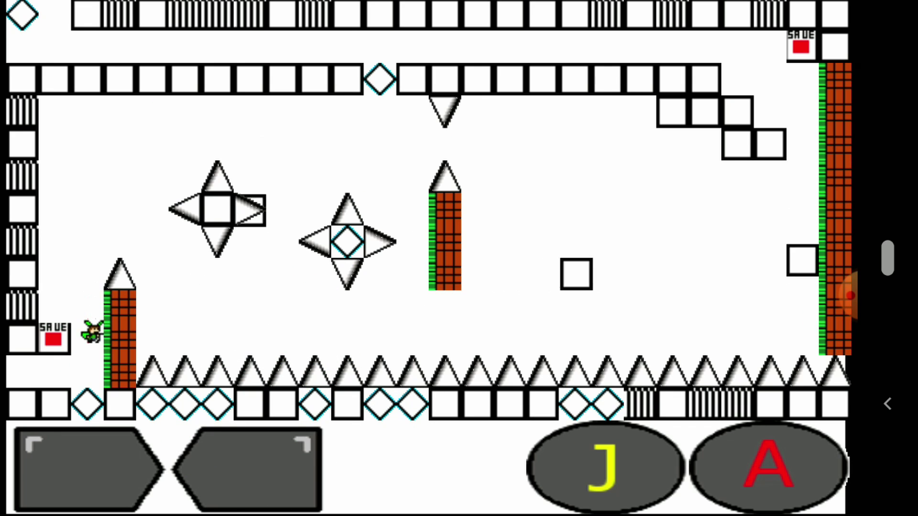
{"action": "left_click", "coordinate": [607, 467]}
{"action": "left_click", "coordinate": [251, 466]}
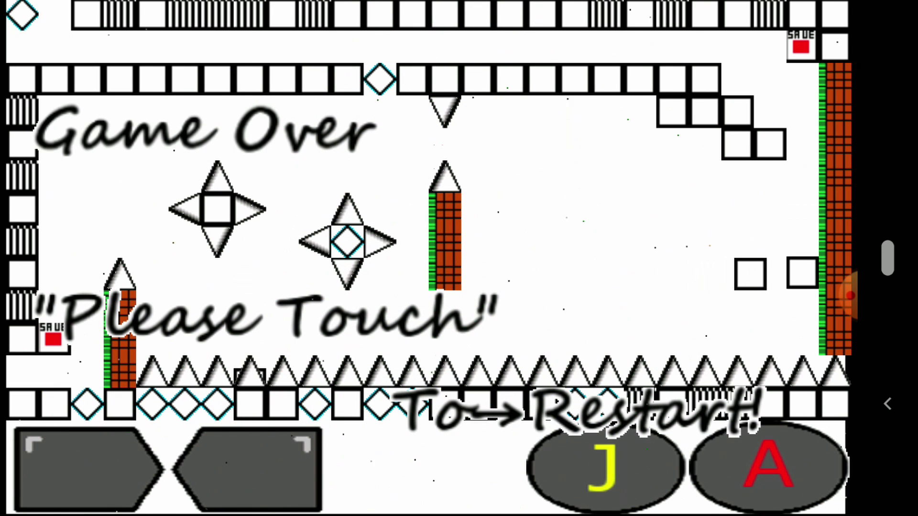
{"action": "key", "text": "r"}
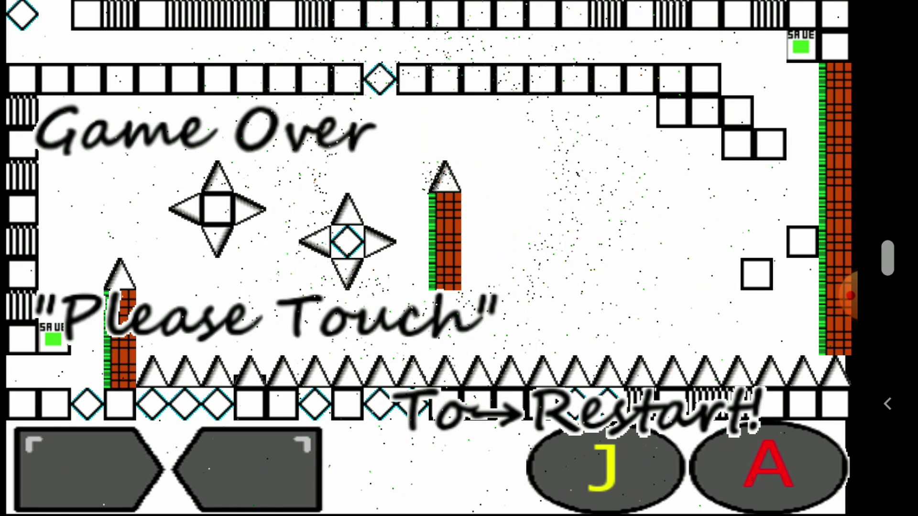
Walk left along the top platform, respawning after each death
{"action": "left_click", "coordinate": [459, 216]}
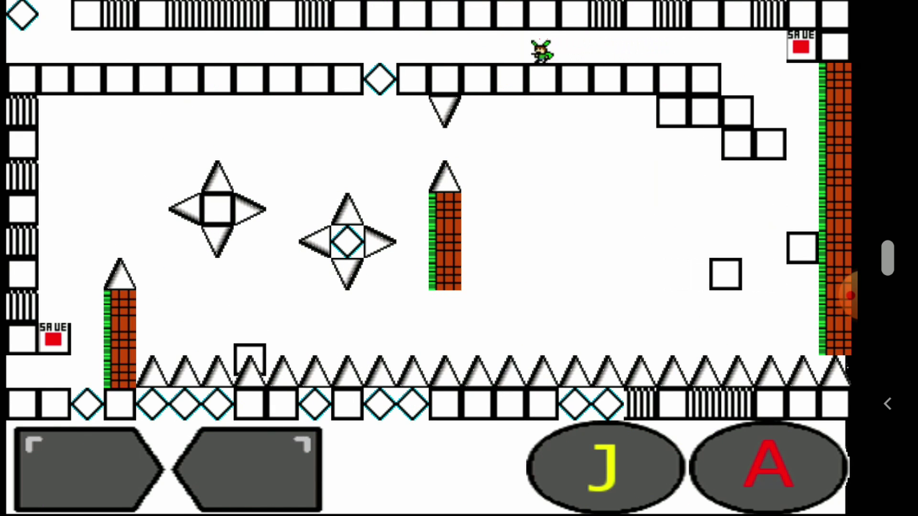
{"action": "left_click", "coordinate": [87, 466]}
{"action": "left_click", "coordinate": [459, 215]}
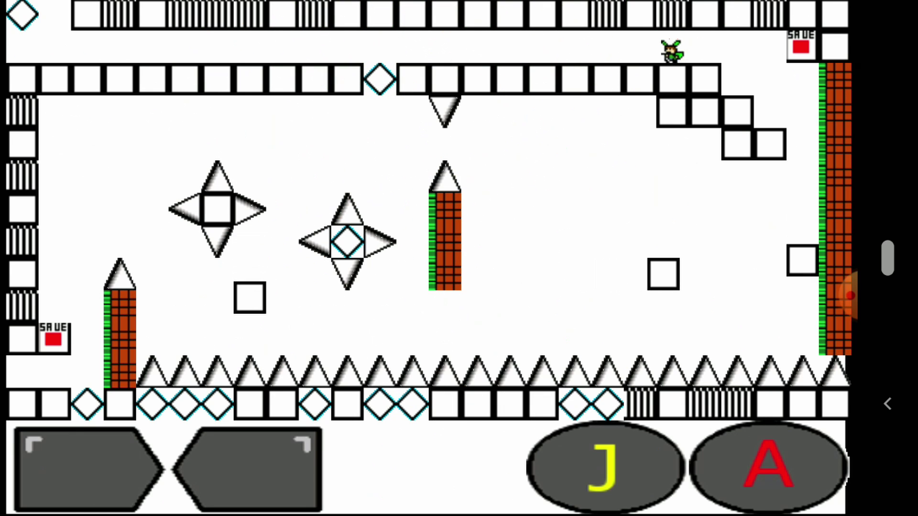
{"action": "left_click", "coordinate": [87, 467]}
{"action": "left_click", "coordinate": [86, 466]}
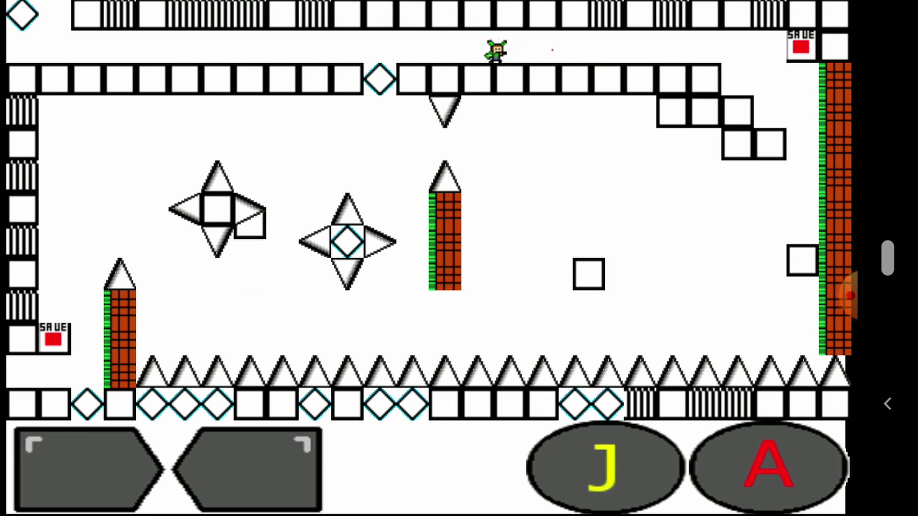
{"action": "left_click", "coordinate": [86, 467]}
{"action": "left_click", "coordinate": [459, 215]}
Continue left along the top corridor to its far left end
{"action": "left_click", "coordinate": [87, 466]}
{"action": "left_click", "coordinate": [459, 215]}
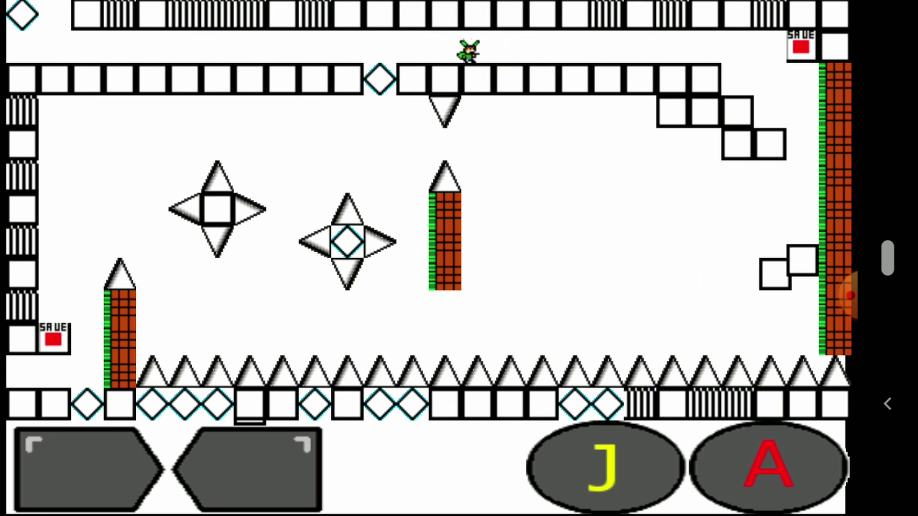
{"action": "left_click", "coordinate": [86, 466]}
{"action": "left_click", "coordinate": [459, 216]}
{"action": "left_click", "coordinate": [87, 466]}
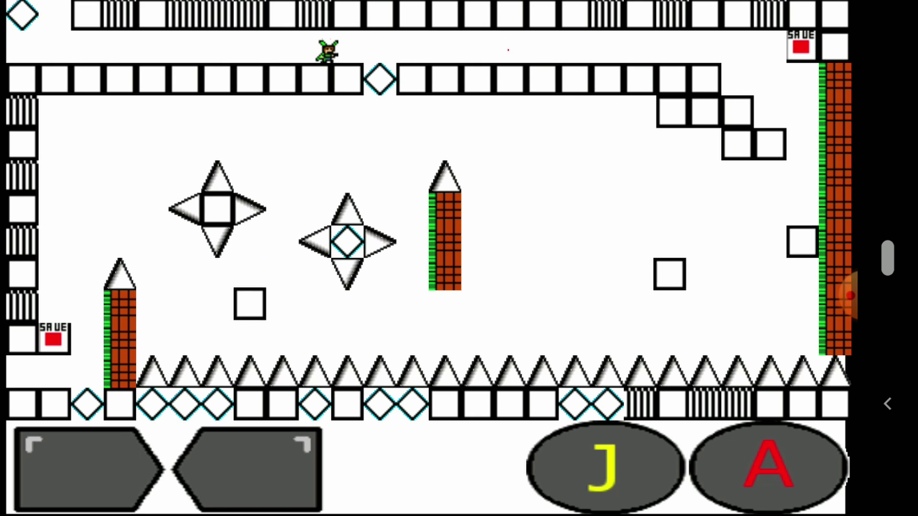
{"action": "left_click", "coordinate": [86, 466]}
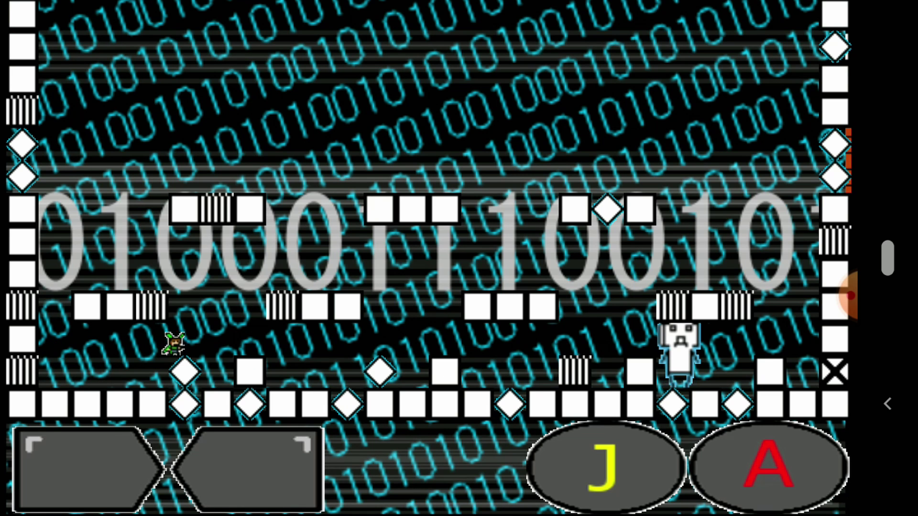
Lower the volume and dodge the binary robot's blocks, restarting, until Stage 1 Clear
{"action": "key", "text": "XF86AudioLowerVolume"}
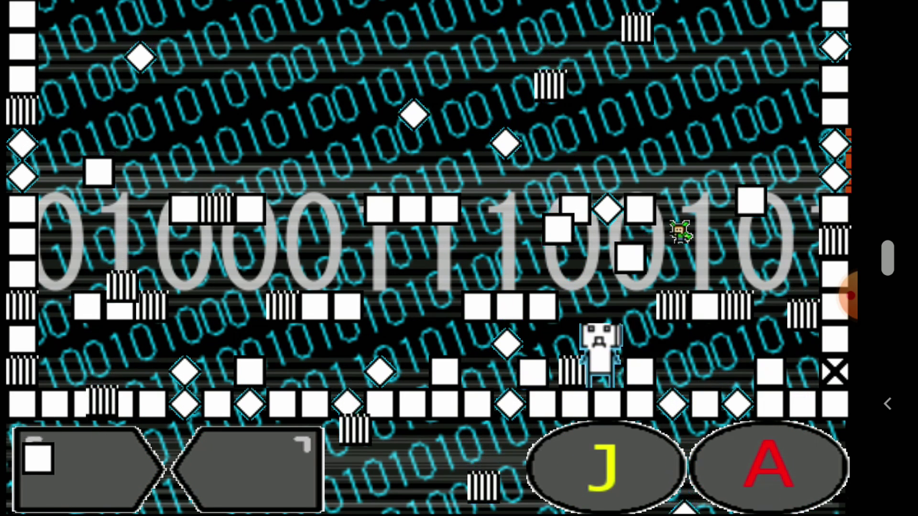
{"action": "left_click", "coordinate": [460, 258]}
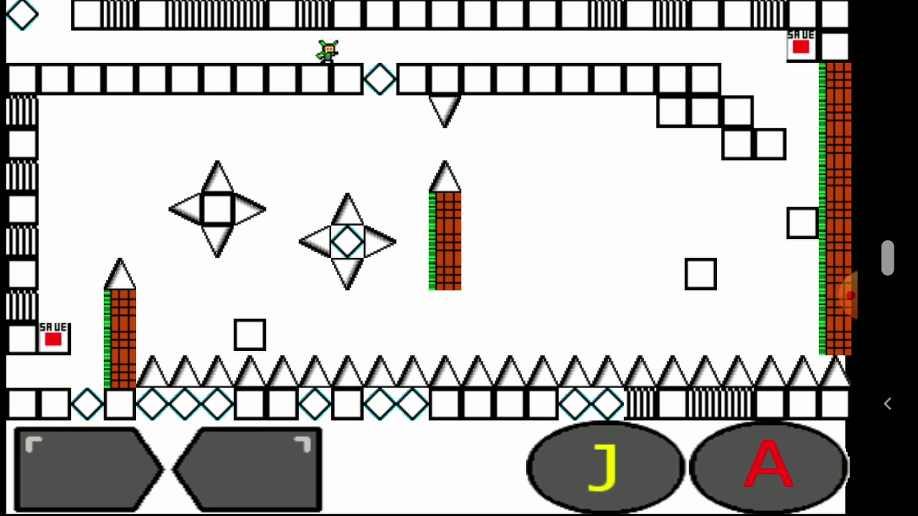
{"action": "left_click", "coordinate": [86, 467]}
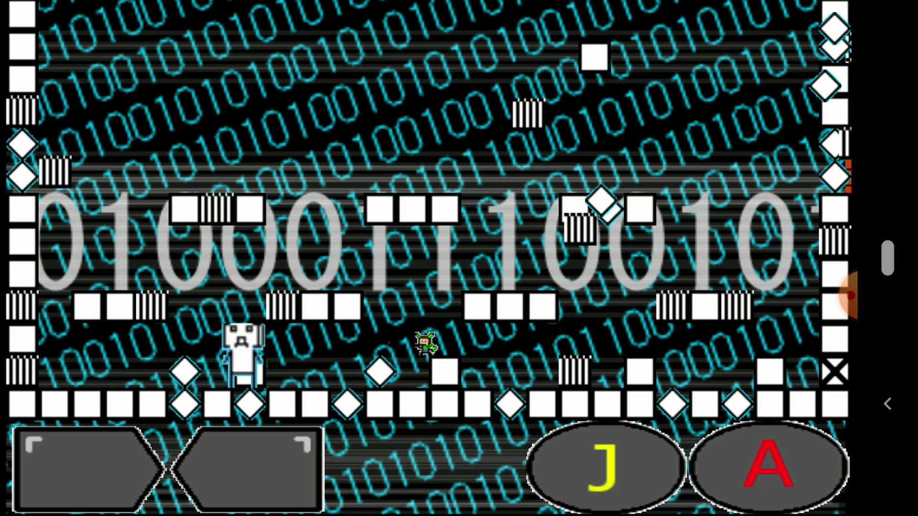
{"action": "key", "text": "XF86AudioLowerVolume"}
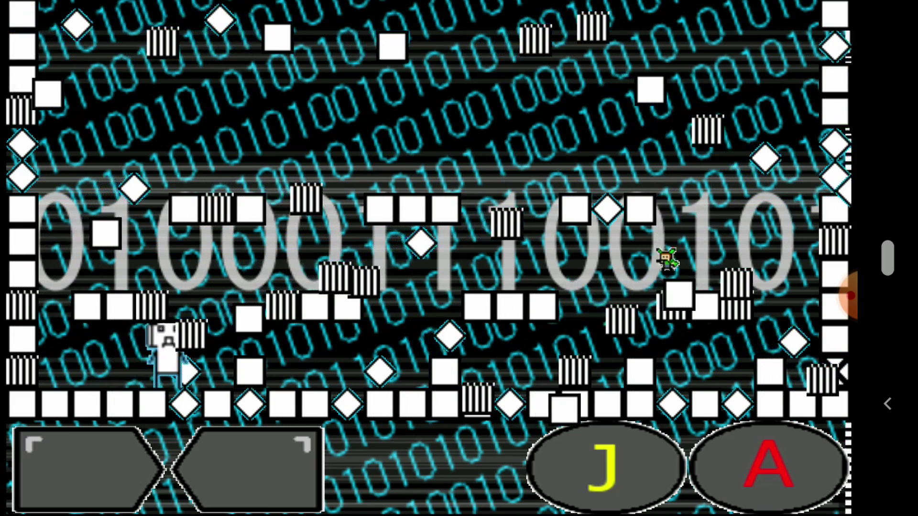
{"action": "left_click", "coordinate": [459, 258]}
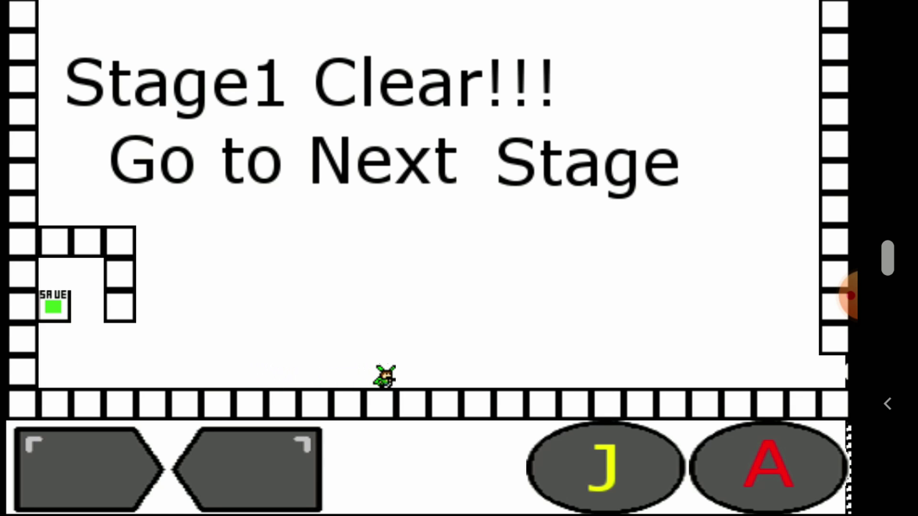
Walk right through the clear room, dodging the falling 'Stage' word, into the ice room
{"action": "left_click", "coordinate": [248, 466]}
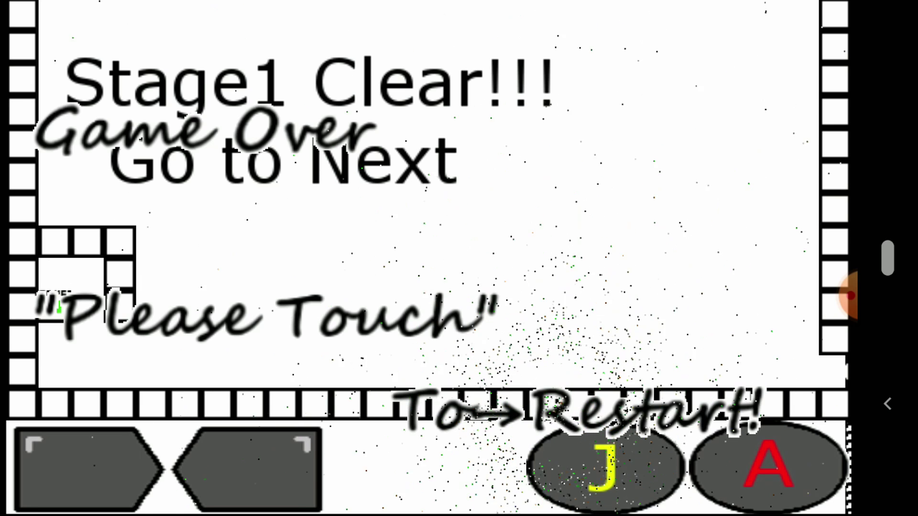
{"action": "left_click", "coordinate": [459, 258]}
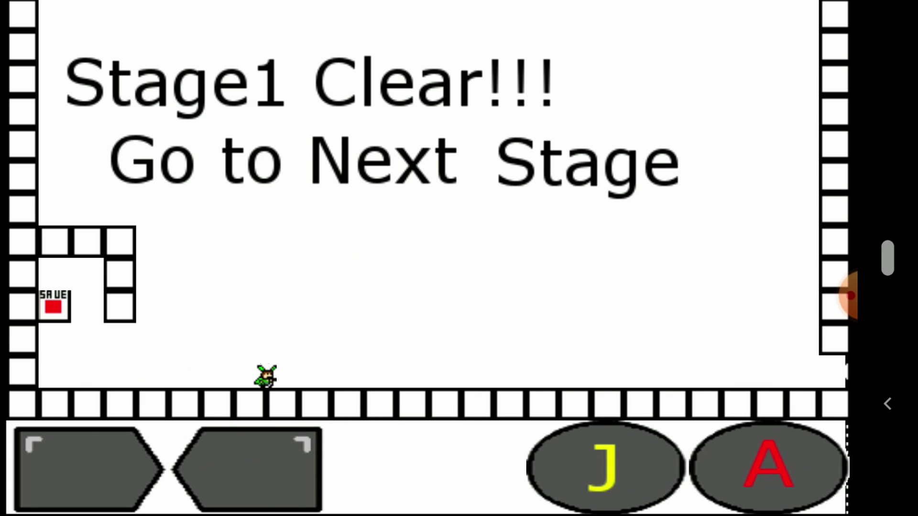
{"action": "left_click", "coordinate": [86, 467]}
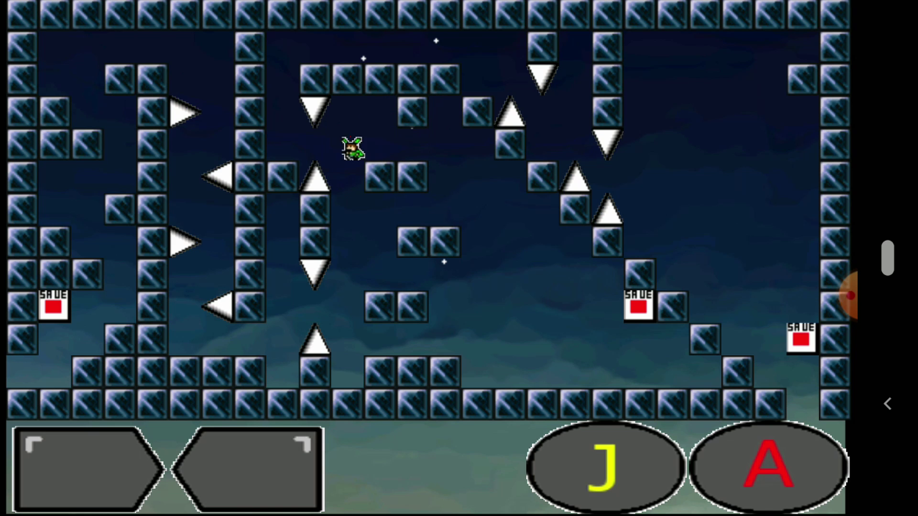
Respawn twice and clear the spiked ice maze into the mushroom staircase room
{"action": "left_click", "coordinate": [460, 215]}
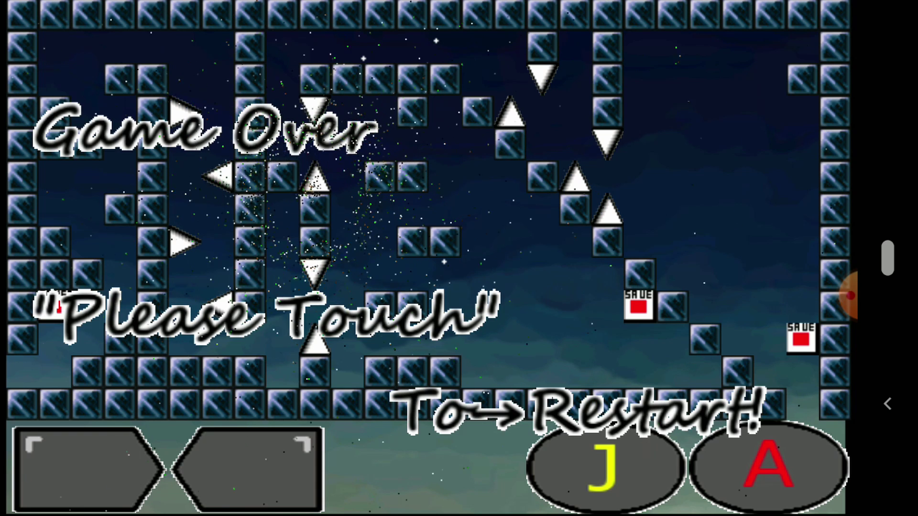
{"action": "left_click", "coordinate": [459, 216]}
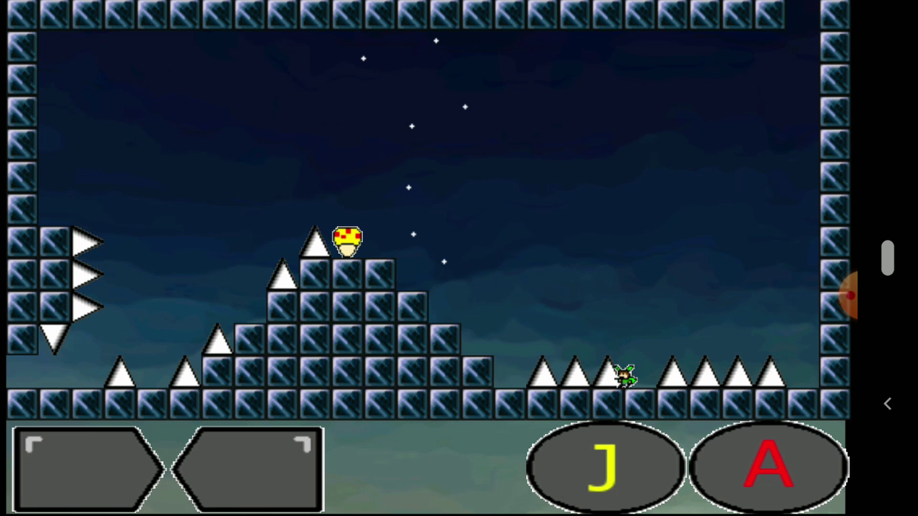
Respawn after hitting spikes and head right over the staircase spikes
{"action": "left_click", "coordinate": [459, 258]}
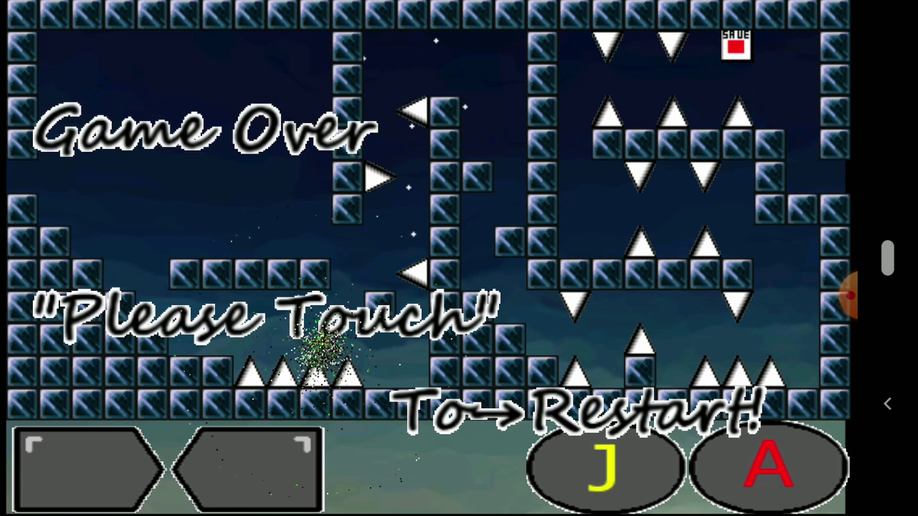
Respawn, climb the block column and jump left into the shaft between walls
{"action": "left_click", "coordinate": [459, 216]}
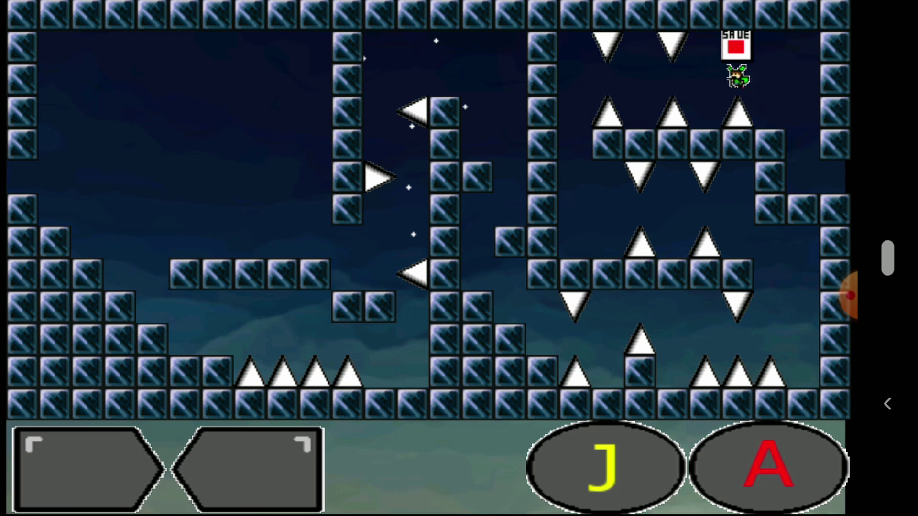
{"action": "left_click", "coordinate": [459, 215]}
{"action": "key", "text": "Left"}
{"action": "key", "text": "shift"}
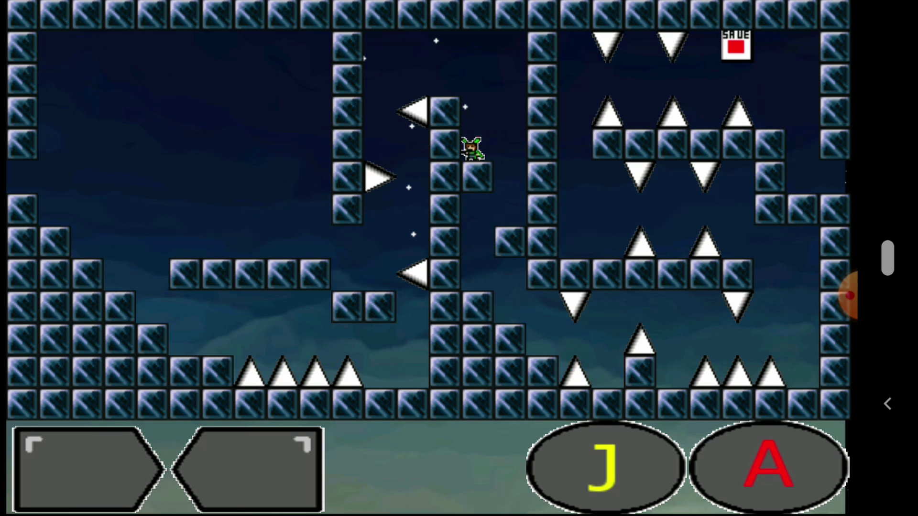
{"action": "key", "text": "shift"}
{"action": "key", "text": "shift"}
{"action": "key", "text": "shift"}
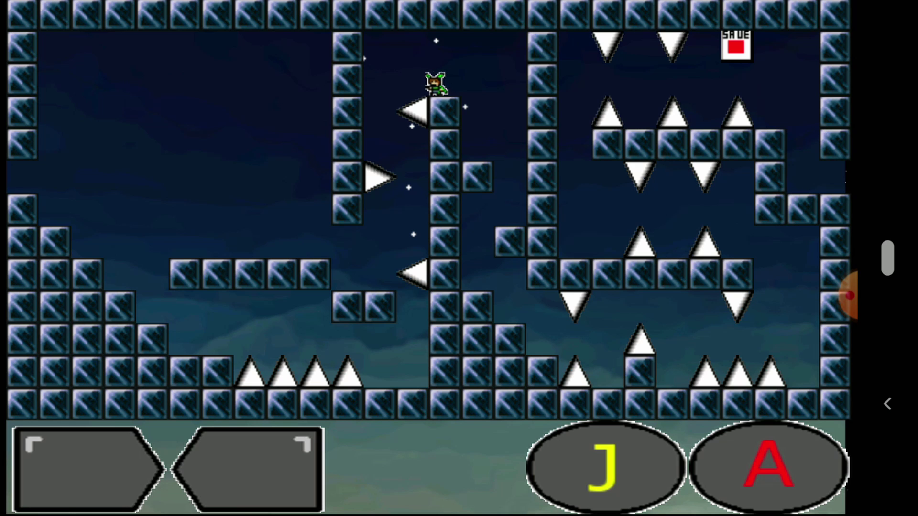
{"action": "key", "text": "shift"}
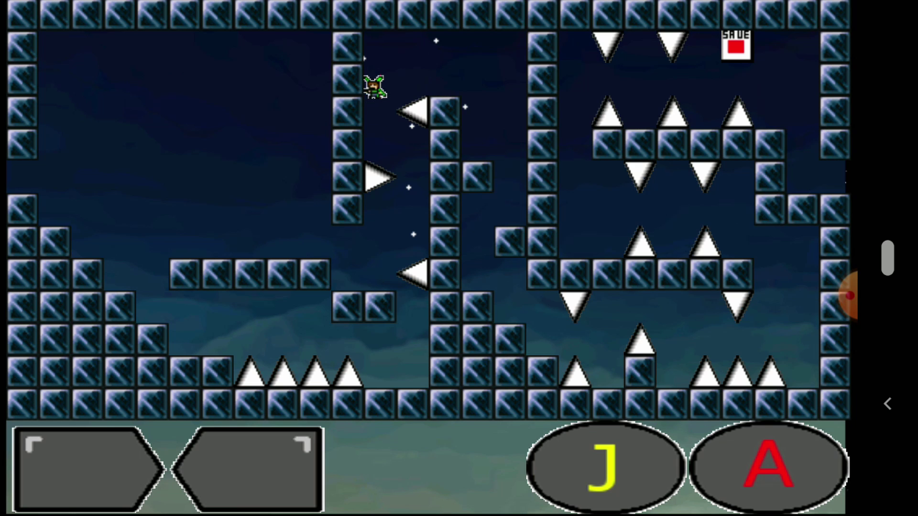
{"action": "key", "text": "Right"}
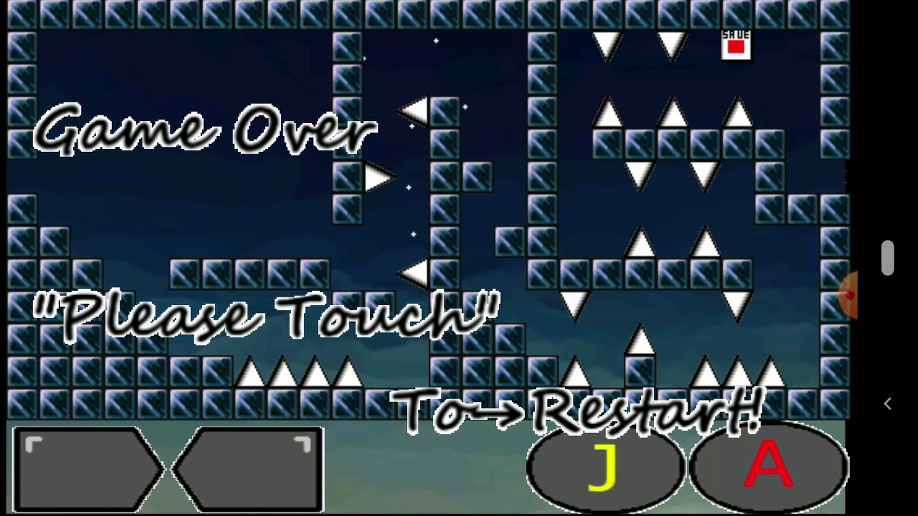
Retry from the save point, maneuvering around the spiked top-right area to the central column
{"action": "key", "text": "r"}
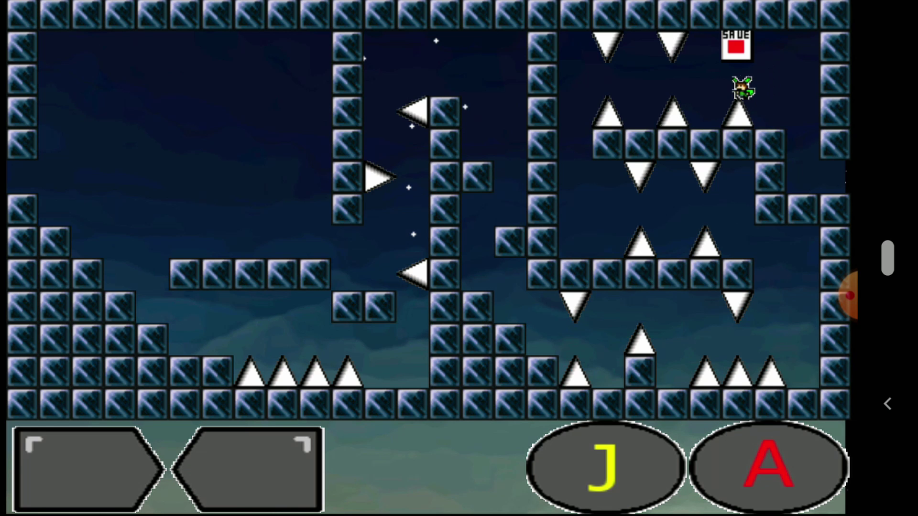
{"action": "key", "text": "r"}
{"action": "key", "text": "Left"}
{"action": "key", "text": "Left"}
{"action": "key", "text": "r"}
{"action": "key", "text": "Right"}
{"action": "key", "text": "Left"}
{"action": "key", "text": "Left"}
{"action": "key", "text": "shift"}
{"action": "key", "text": "Left"}
{"action": "key", "text": "shift"}
Drop down the shaft, cross to the left ledge and jump out the left exit
{"action": "key", "text": "Left"}
{"action": "key", "text": "shift"}
{"action": "key", "text": "Left"}
{"action": "key", "text": "Right"}
{"action": "key", "text": "Left"}
{"action": "key", "text": "shift"}
{"action": "key", "text": "shift"}
{"action": "key", "text": "shift"}
{"action": "key", "text": "Left"}
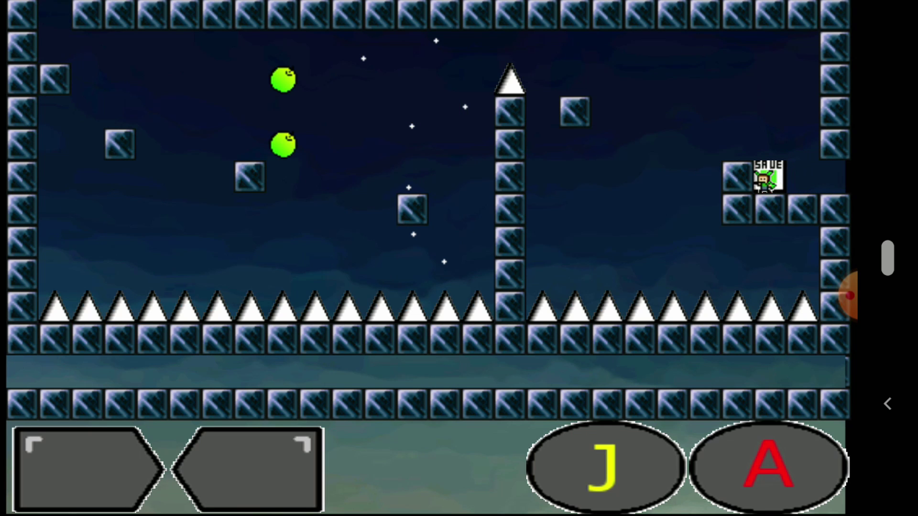
Jump up-left onto the floating block and leap left from it
{"action": "key", "text": "shift"}
{"action": "key", "text": "Left"}
{"action": "key", "text": "shift"}
{"action": "key", "text": "Left"}
{"action": "key", "text": "Left"}
{"action": "key", "text": "shift"}
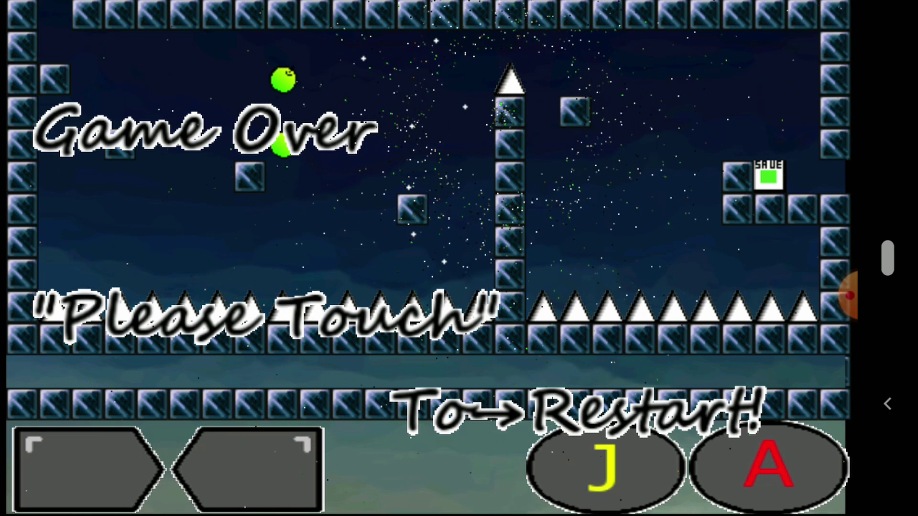
Restart, double-jump over the spiked pillar and land on the lone block
{"action": "left_click", "coordinate": [459, 215]}
{"action": "key", "text": "shift"}
{"action": "key", "text": "Left"}
{"action": "key", "text": "shift"}
{"action": "key", "text": "Left"}
{"action": "key", "text": "Left"}
{"action": "key", "text": "Left"}
{"action": "key", "text": "shift"}
{"action": "key", "text": "Left"}
Respawn, clear the pillar spike and continue left toward the apples
{"action": "key", "text": "r"}
{"action": "key", "text": "shift"}
{"action": "key", "text": "Left"}
{"action": "key", "text": "shift"}
{"action": "key", "text": "Left"}
{"action": "key", "text": "shift"}
{"action": "key", "text": "Left"}
{"action": "key", "text": "Left"}
{"action": "key", "text": "Left"}
{"action": "key", "text": "Left"}
Repeat respawns and up-left jumps from the save platform past the floating block
{"action": "key", "text": "r"}
{"action": "key", "text": "shift"}
{"action": "key", "text": "Left"}
{"action": "key", "text": "shift"}
{"action": "key", "text": "Left"}
{"action": "key", "text": "Left"}
{"action": "key", "text": "shift"}
{"action": "key", "text": "Left"}
{"action": "key", "text": "r"}
{"action": "key", "text": "shift"}
{"action": "key", "text": "Left"}
{"action": "key", "text": "shift"}
{"action": "key", "text": "Left"}
{"action": "key", "text": "shift"}
{"action": "key", "text": "Left"}
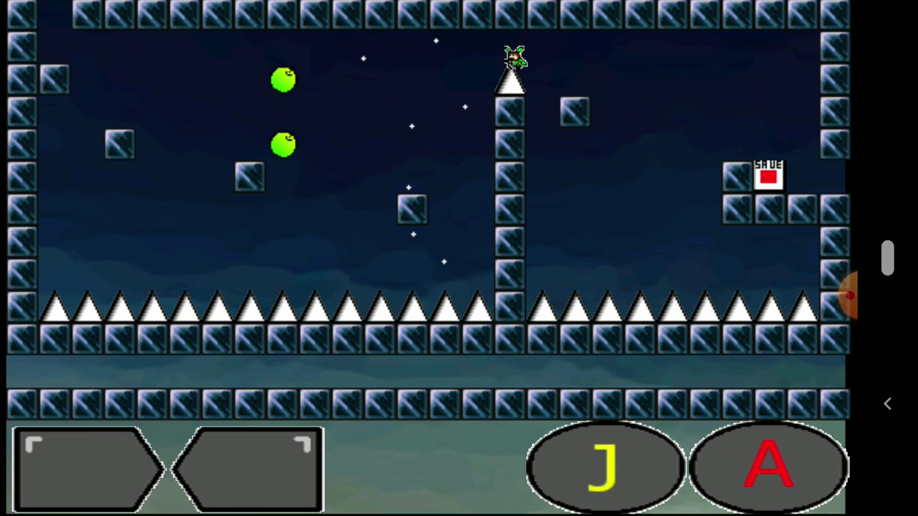
Restart after deaths and attempt double-jumps up-left from the save block
{"action": "left_click", "coordinate": [459, 215]}
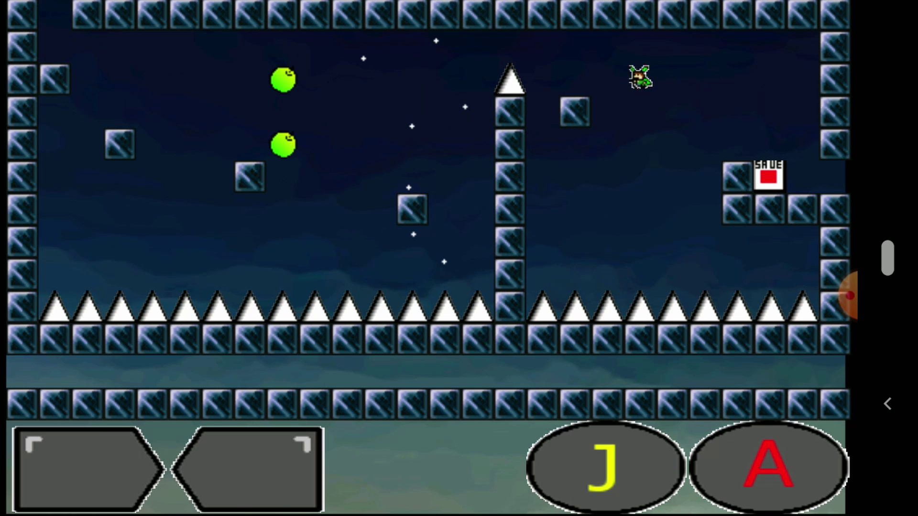
{"action": "left_click", "coordinate": [459, 215]}
{"action": "key", "text": "Left"}
{"action": "key", "text": "Left"}
{"action": "key", "text": "Left"}
{"action": "key", "text": "shift"}
{"action": "key", "text": "Left"}
{"action": "key", "text": "r"}
Jump across the gap above the pillar spike, double-jumping toward the top apple
{"action": "key", "text": "Left"}
{"action": "key", "text": "shift"}
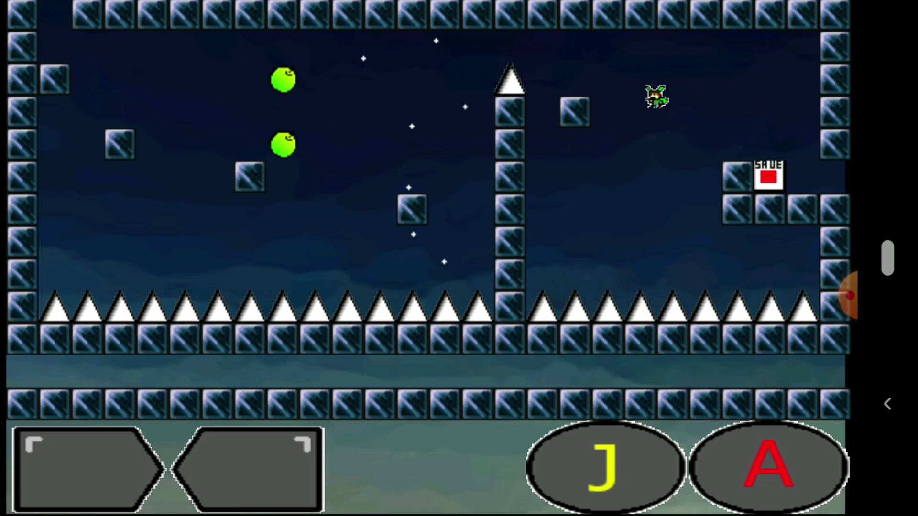
{"action": "key", "text": "shift"}
{"action": "key", "text": "Left"}
{"action": "key", "text": "Left"}
{"action": "key", "text": "shift"}
{"action": "key", "text": "shift"}
{"action": "key", "text": "Left"}
{"action": "key", "text": "shift"}
{"action": "key", "text": "shift"}
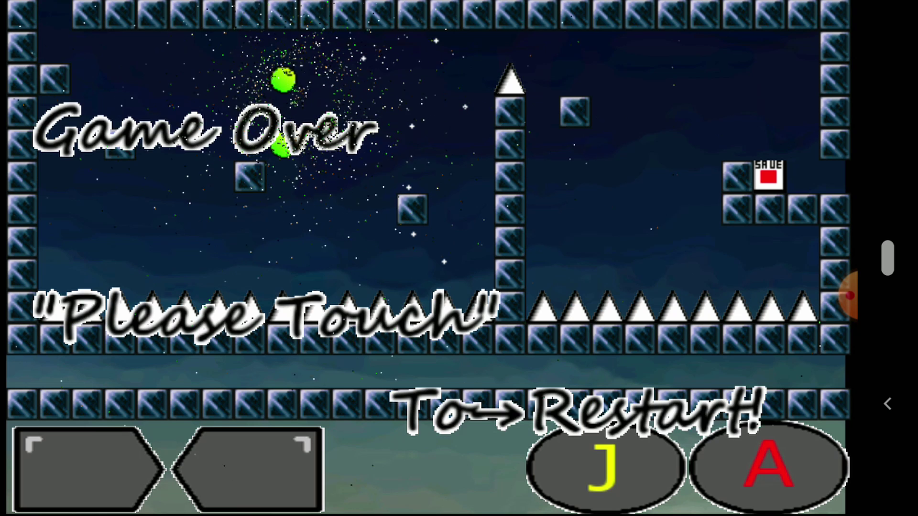
Respawn, pass over the pillar and try jumping between the two apples
{"action": "key", "text": "r"}
{"action": "key", "text": "Left"}
{"action": "key", "text": "shift"}
{"action": "key", "text": "shift"}
{"action": "key", "text": "Left"}
{"action": "key", "text": "shift"}
{"action": "key", "text": "shift"}
{"action": "key", "text": "shift"}
{"action": "key", "text": "Left"}
{"action": "key", "text": "r"}
{"action": "key", "text": "Left"}
{"action": "key", "text": "shift"}
{"action": "key", "text": "shift"}
{"action": "key", "text": "Left"}
{"action": "key", "text": "shift"}
{"action": "key", "text": "shift"}
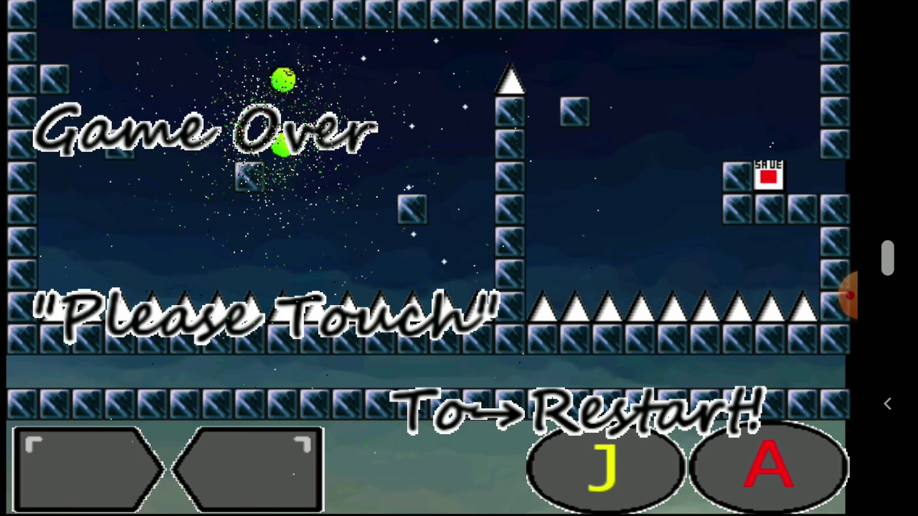
Retry, clear the pillar spike and jump left through the gap between apples
{"action": "key", "text": "r"}
{"action": "key", "text": "Left"}
{"action": "key", "text": "shift"}
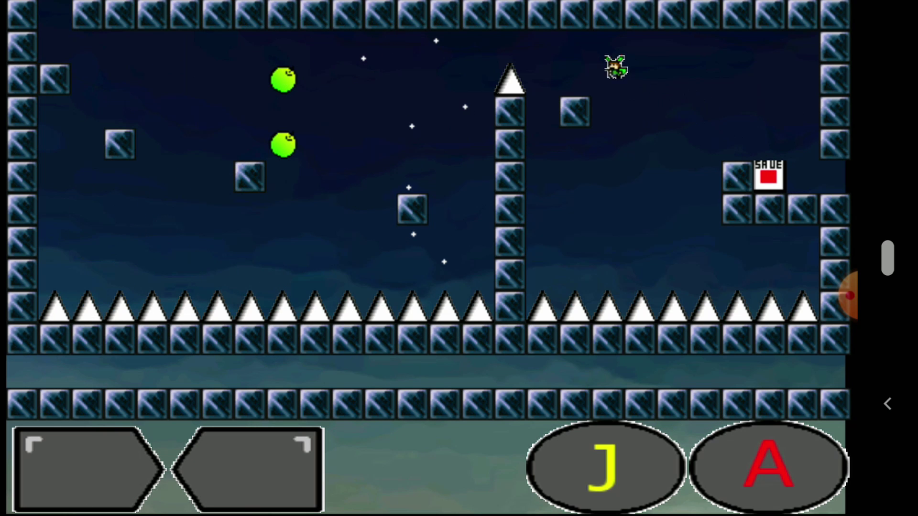
{"action": "key", "text": "shift"}
{"action": "key", "text": "Left"}
{"action": "key", "text": "shift"}
{"action": "key", "text": "Left"}
{"action": "key", "text": "shift"}
{"action": "key", "text": "shift"}
Move into the spike room and touch the left save point
{"action": "key", "text": "Left"}
{"action": "key", "text": "shift"}
{"action": "key", "text": "Left"}
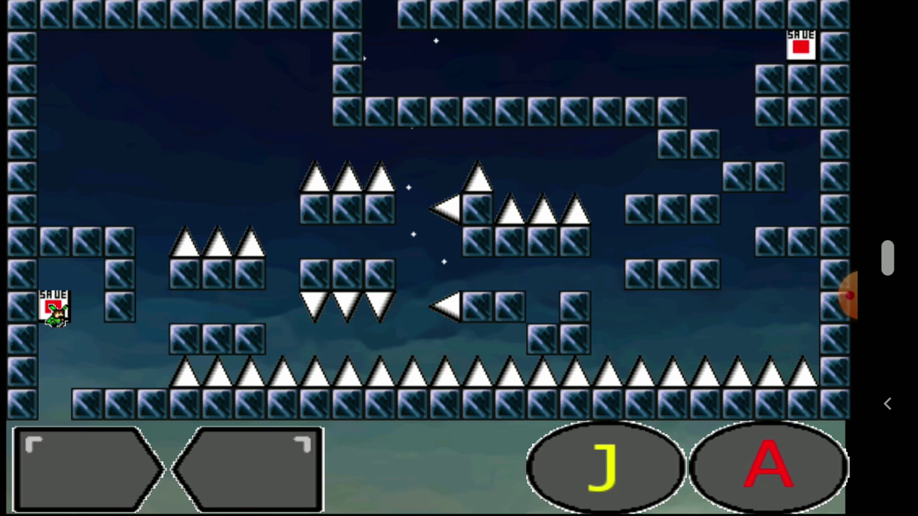
{"action": "key", "text": "Right"}
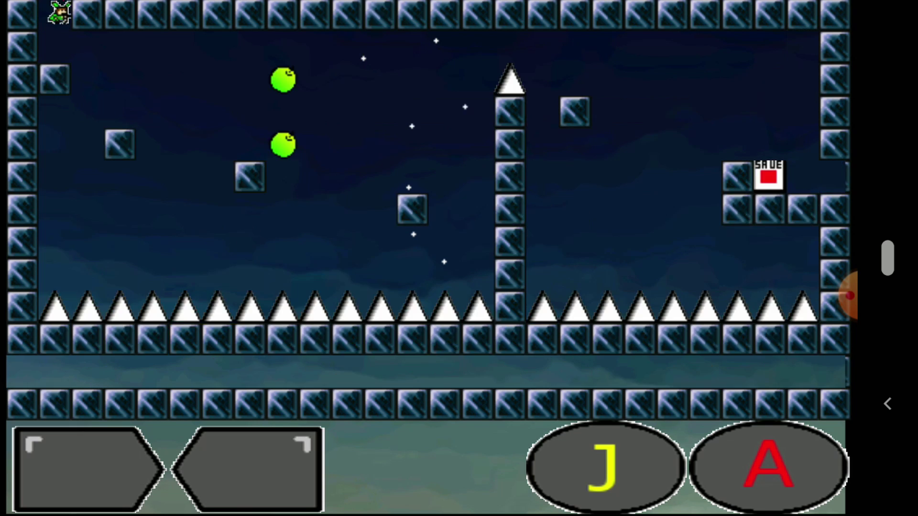
{"action": "key", "text": "shift"}
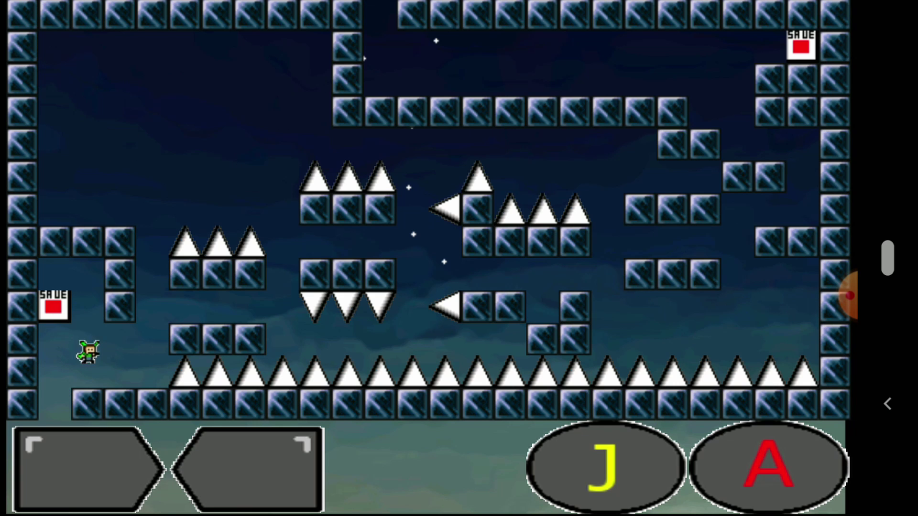
{"action": "key", "text": "Left"}
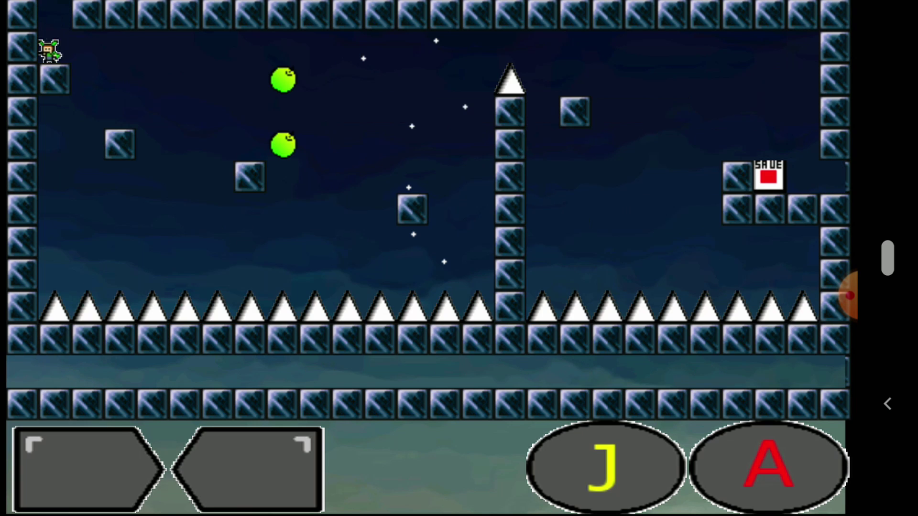
{"action": "key", "text": "shift"}
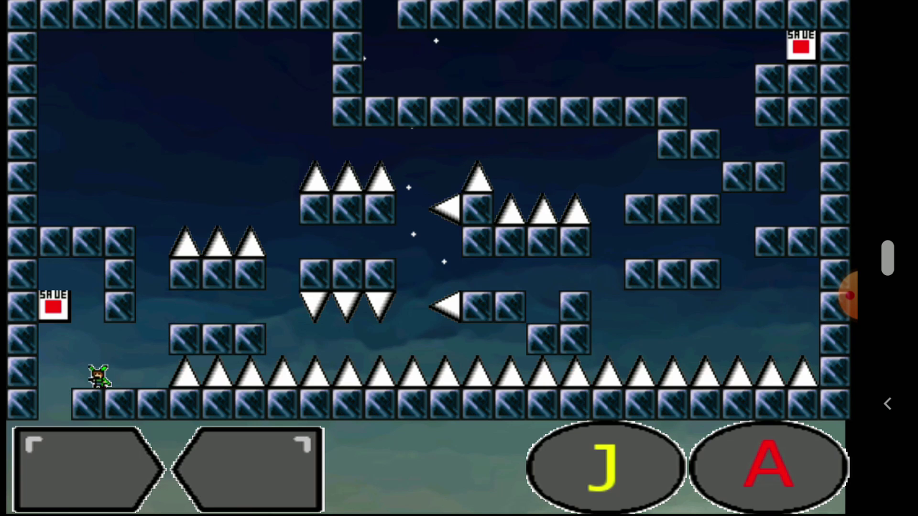
{"action": "key", "text": "Right"}
{"action": "key", "text": "shift"}
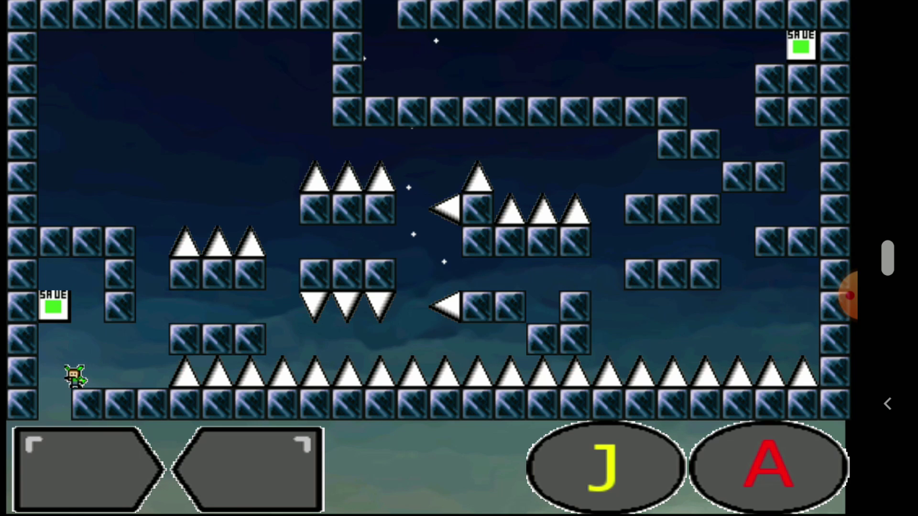
Climb onto the left ledge and leap right onto the middle block platform
{"action": "key", "text": "Left"}
{"action": "key", "text": "shift"}
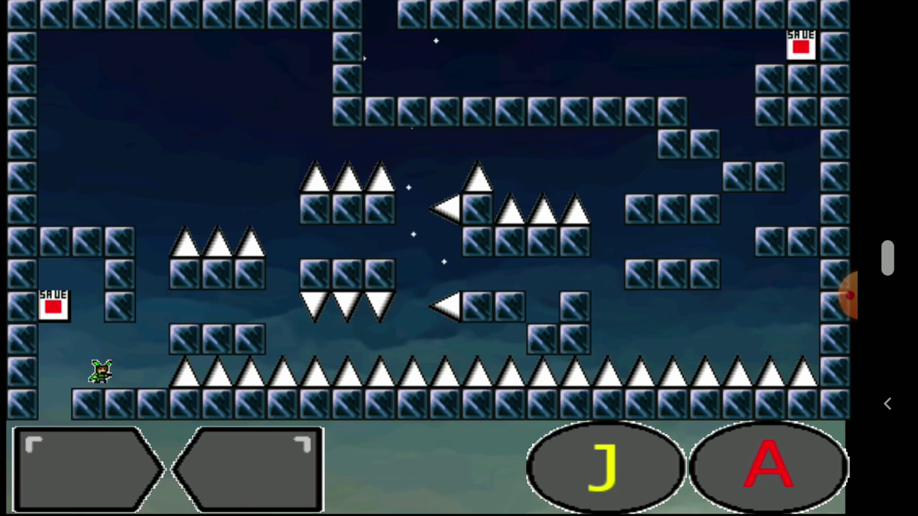
{"action": "key", "text": "Left"}
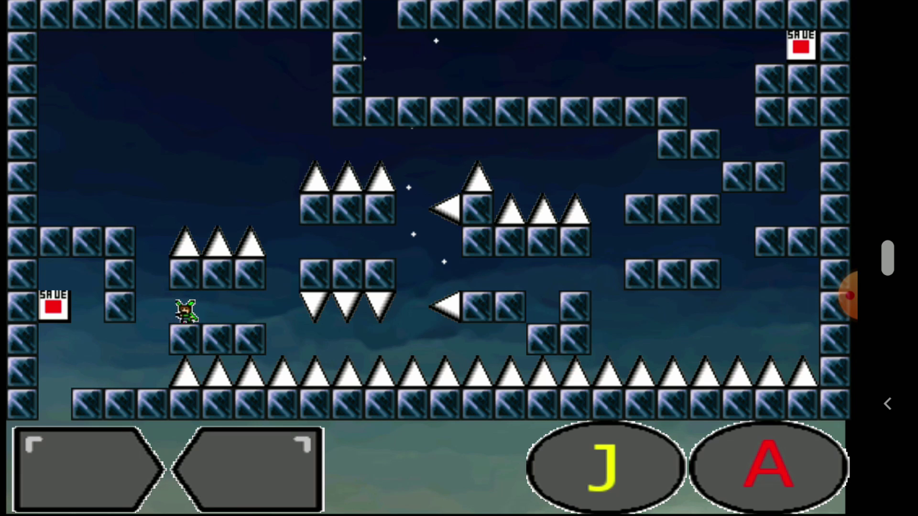
{"action": "key", "text": "shift"}
{"action": "key", "text": "shift"}
{"action": "key", "text": "Right"}
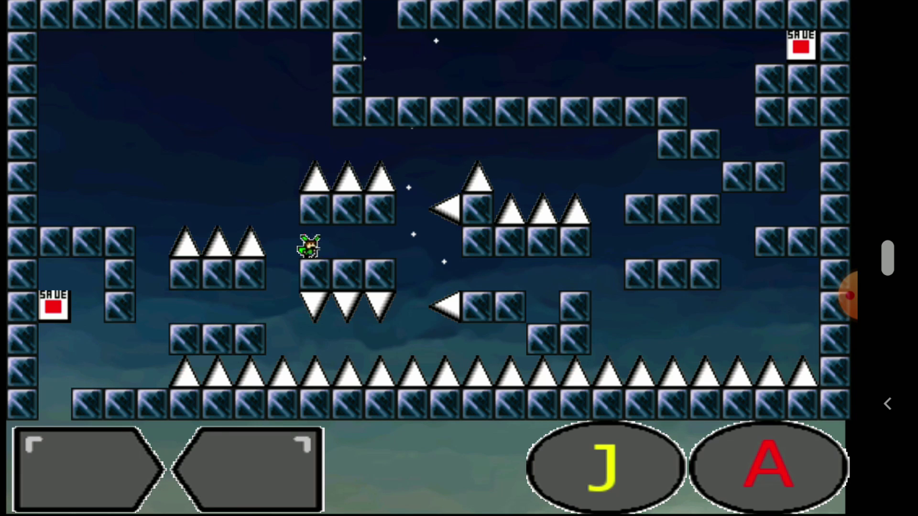
{"action": "key", "text": "Right"}
{"action": "key", "text": "Right"}
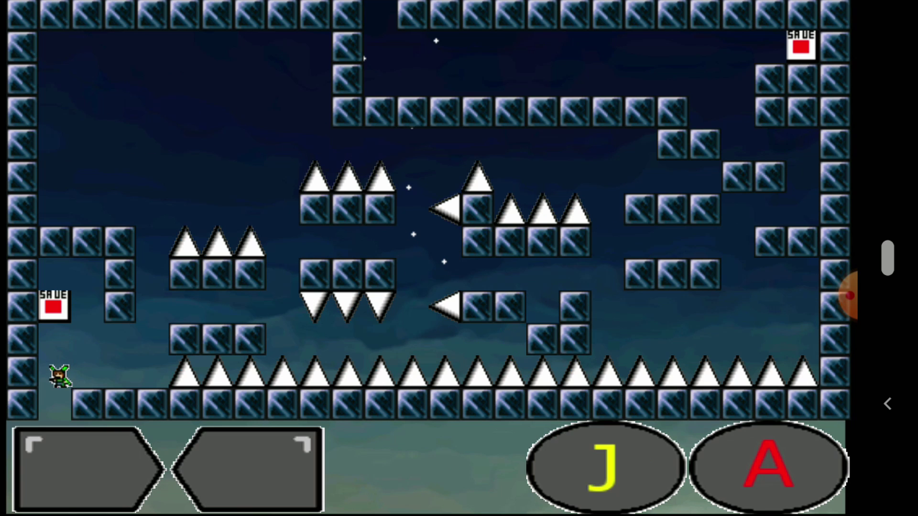
Walk along the bottom floor, hop onto the low platform and jump toward higher ledges
{"action": "key", "text": "Right"}
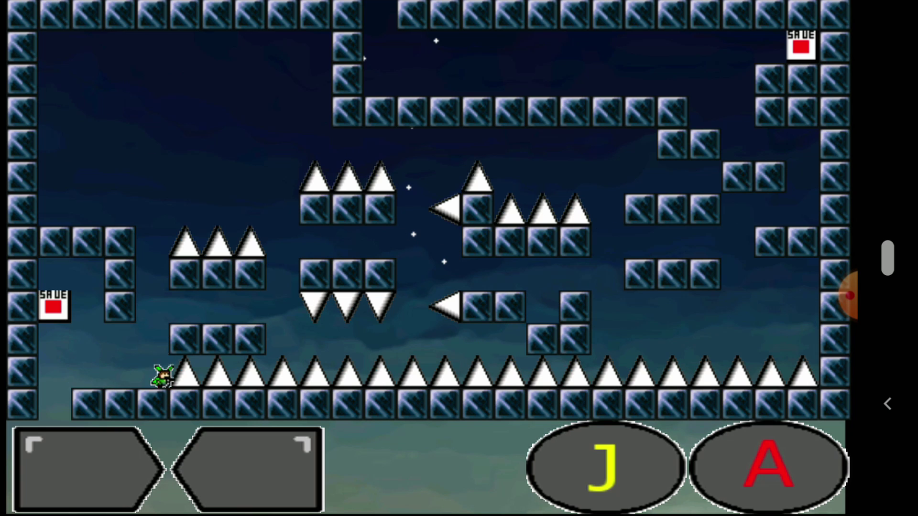
{"action": "key", "text": "r"}
{"action": "key", "text": "Right"}
{"action": "key", "text": "shift"}
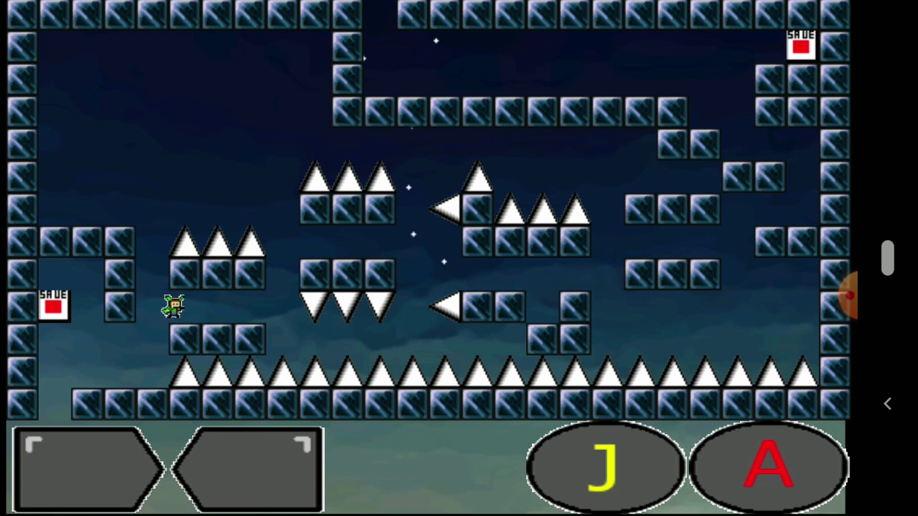
{"action": "key", "text": "shift"}
{"action": "key", "text": "Left"}
{"action": "key", "text": "shift"}
{"action": "key", "text": "Right"}
{"action": "key", "text": "Right"}
{"action": "key", "text": "Right"}
{"action": "key", "text": "Right"}
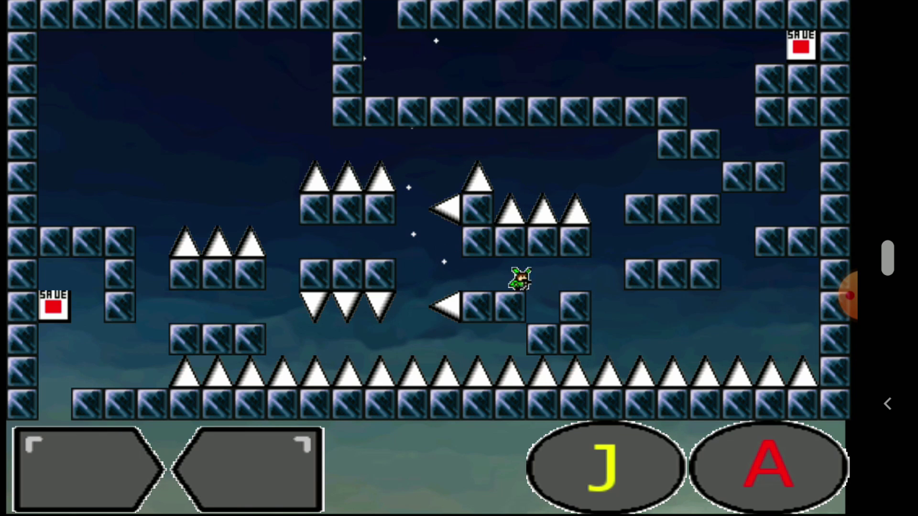
Die moving off the platform, respawn and hop back onto the low platform
{"action": "key", "text": "Right"}
{"action": "key", "text": "shift"}
{"action": "key", "text": "Right"}
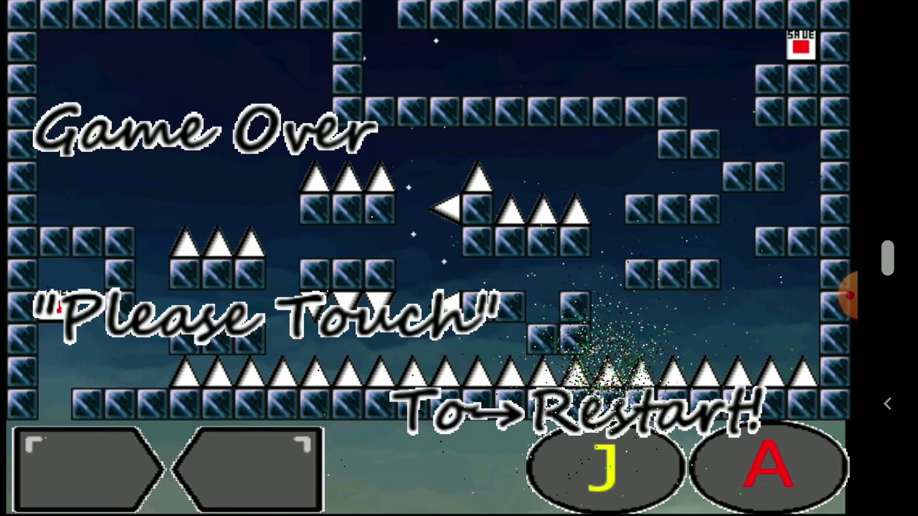
{"action": "key", "text": "r"}
{"action": "key", "text": "Right"}
{"action": "key", "text": "shift"}
{"action": "key", "text": "r"}
{"action": "key", "text": "Right"}
{"action": "key", "text": "shift"}
Jump up-right over the spikes toward the next ledge, dying and respawning
{"action": "key", "text": "Left"}
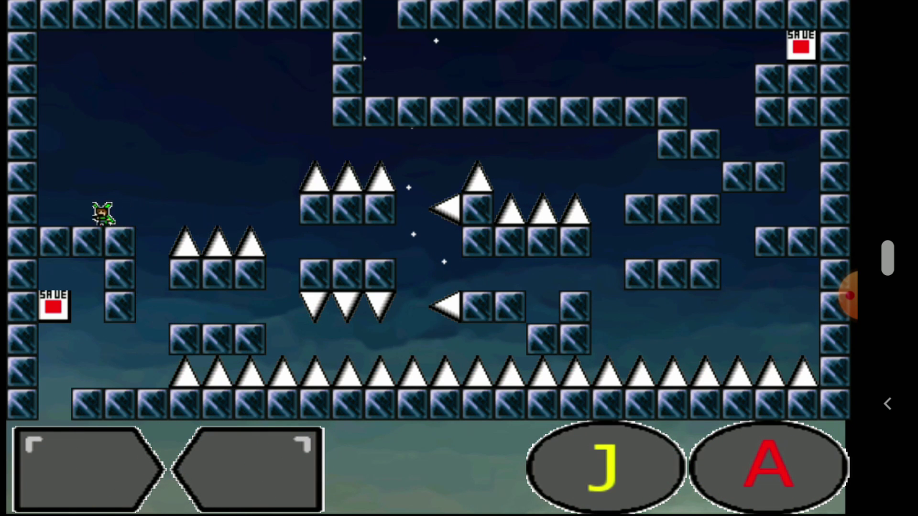
{"action": "key", "text": "Right"}
{"action": "key", "text": "shift"}
{"action": "key", "text": "Right"}
{"action": "key", "text": "shift"}
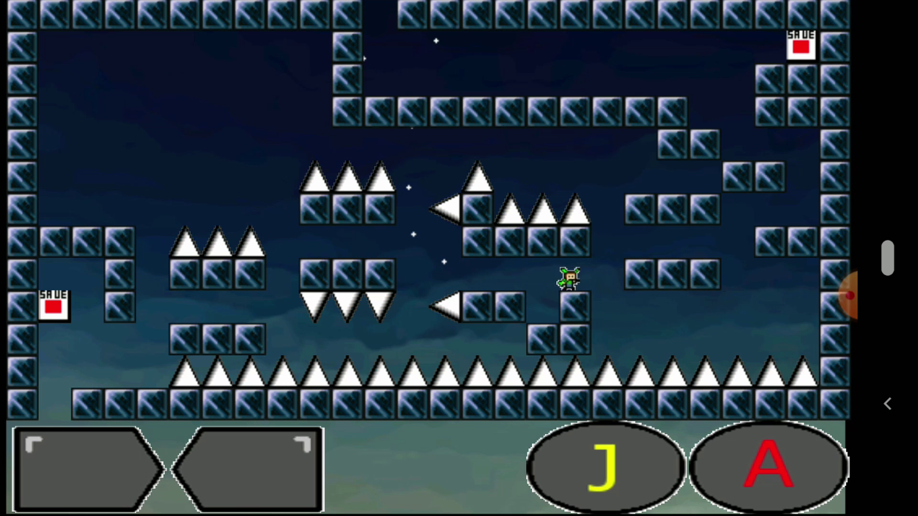
{"action": "key", "text": "Right"}
{"action": "key", "text": "shift"}
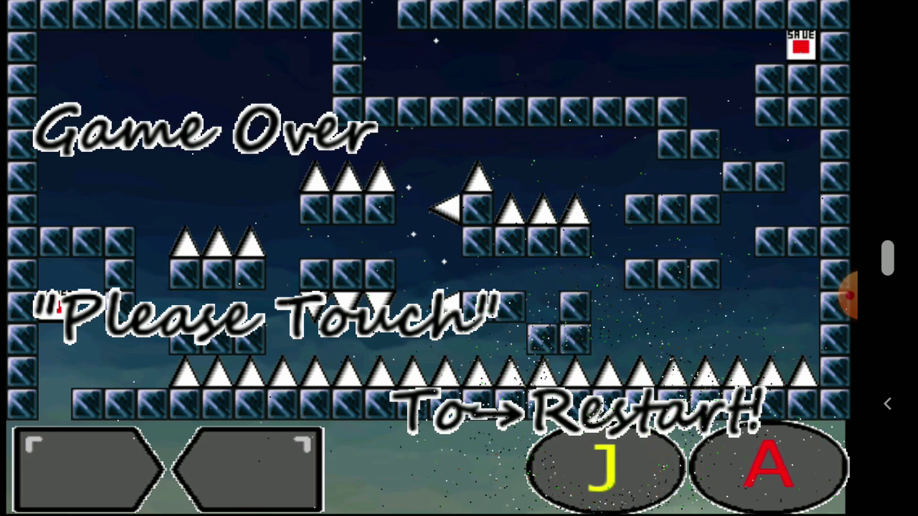
{"action": "key", "text": "r"}
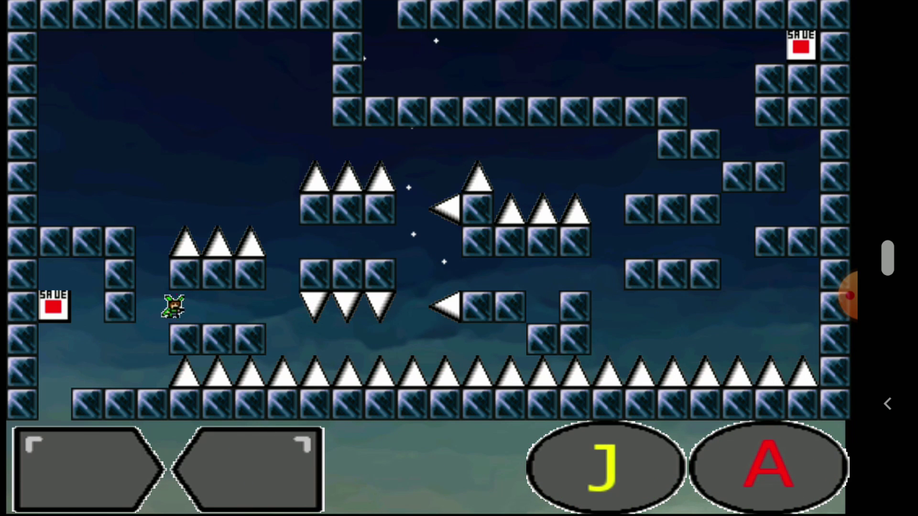
Jump onto the left ledge, leap the spike row and cross to the right block
{"action": "key", "text": "Left"}
{"action": "key", "text": "shift"}
{"action": "key", "text": "shift"}
{"action": "key", "text": "Right"}
{"action": "key", "text": "Right"}
{"action": "key", "text": "shift"}
{"action": "key", "text": "shift"}
{"action": "key", "text": "Right"}
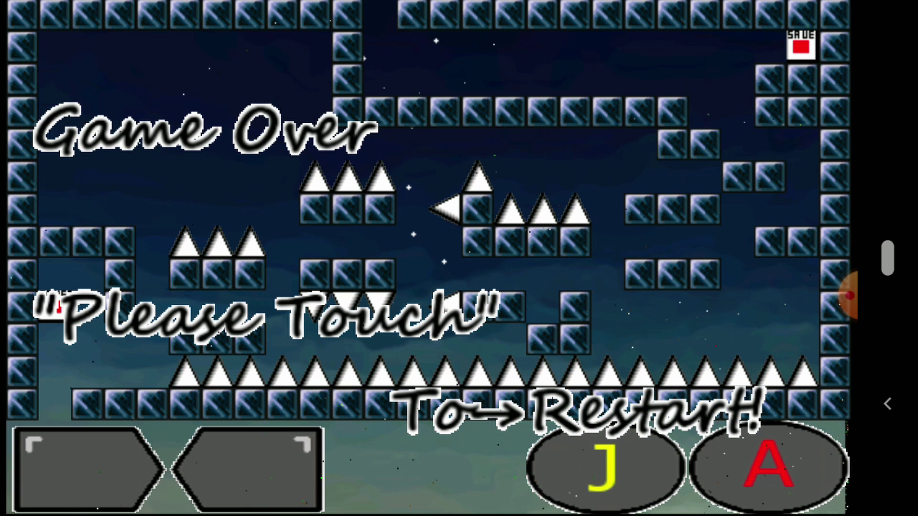
After respawning, hop onto the first blocks and run to the right-side platform
{"action": "key", "text": "r"}
{"action": "key", "text": "Right"}
{"action": "key", "text": "shift"}
{"action": "key", "text": "Right"}
{"action": "key", "text": "shift"}
Climb up the right-side blocks toward the top ledge
{"action": "key", "text": "shift"}
{"action": "key", "text": "Right"}
{"action": "key", "text": "shift"}
{"action": "key", "text": "Left"}
{"action": "key", "text": "shift"}
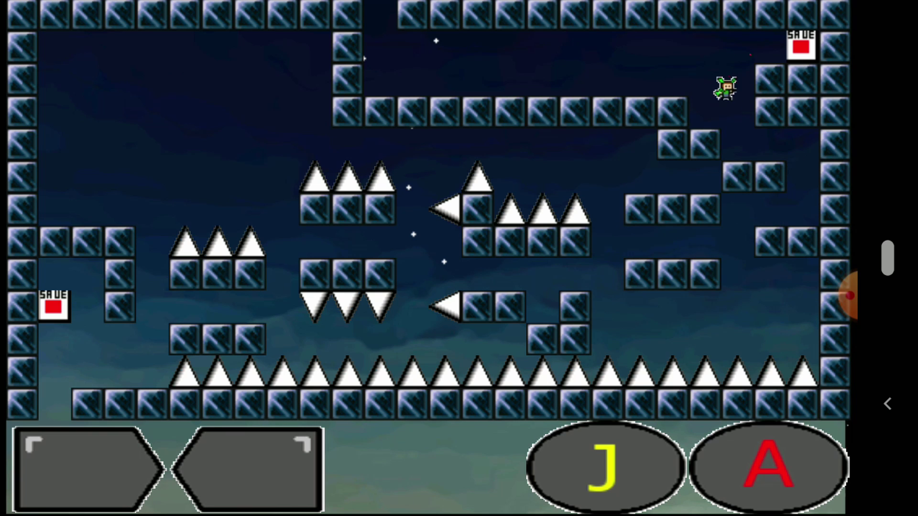
Touch the upper save point, cross the top ledge and jump through the ceiling gap
{"action": "key", "text": "Left"}
{"action": "key", "text": "shift"}
{"action": "key", "text": "Left"}
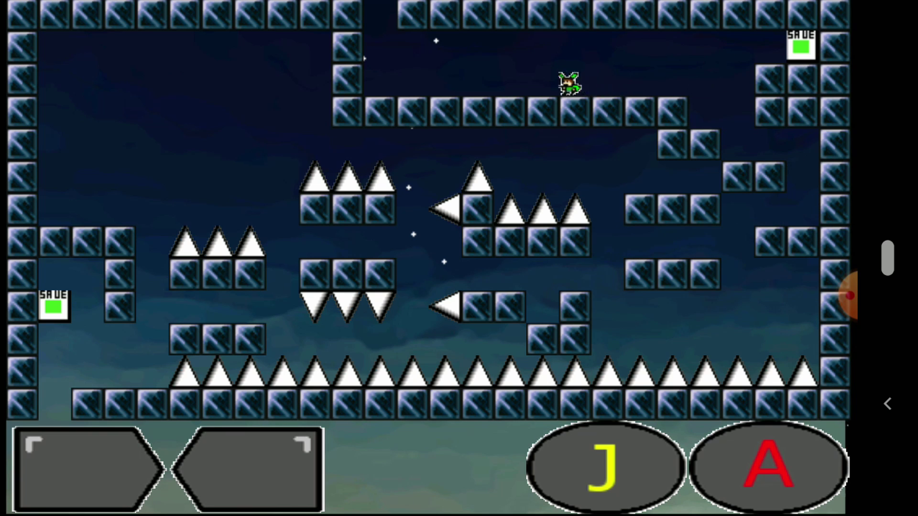
{"action": "key", "text": "Left"}
{"action": "key", "text": "shift"}
{"action": "key", "text": "Right"}
{"action": "key", "text": "Left"}
{"action": "key", "text": "shift"}
Enter the grid room, touch its first save point and move right between blocks
{"action": "key", "text": "shift"}
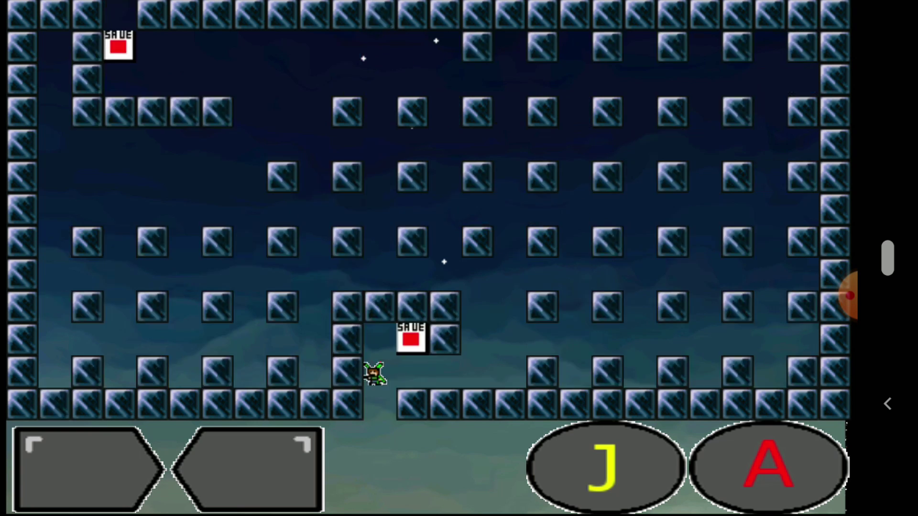
{"action": "key", "text": "shift"}
{"action": "key", "text": "Right"}
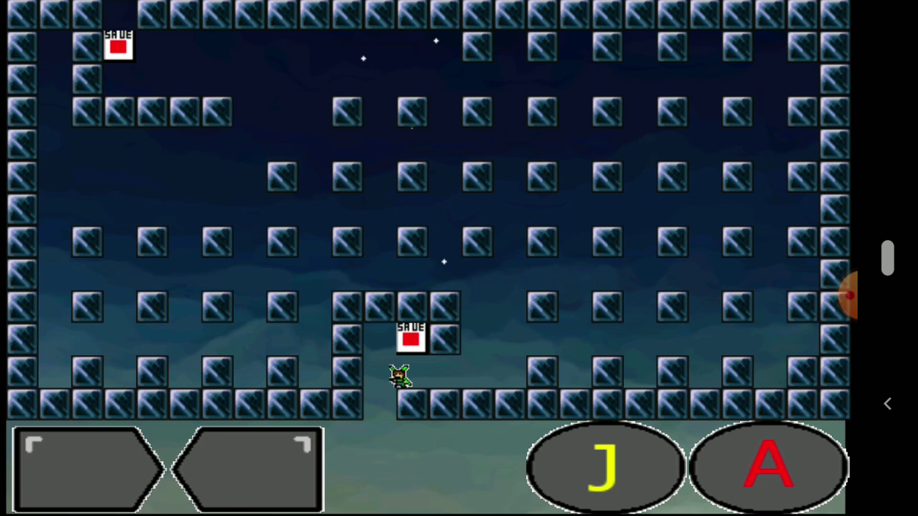
{"action": "key", "text": "shift"}
{"action": "key", "text": "Right"}
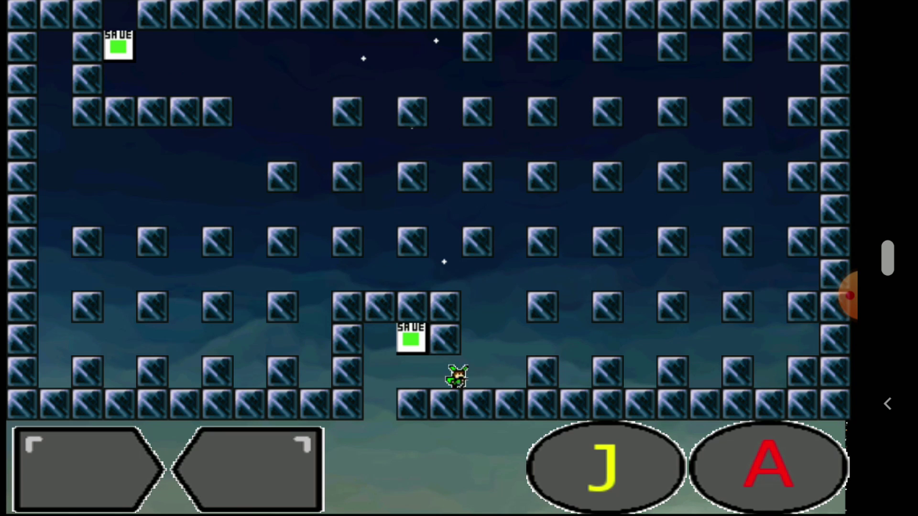
{"action": "key", "text": "Right"}
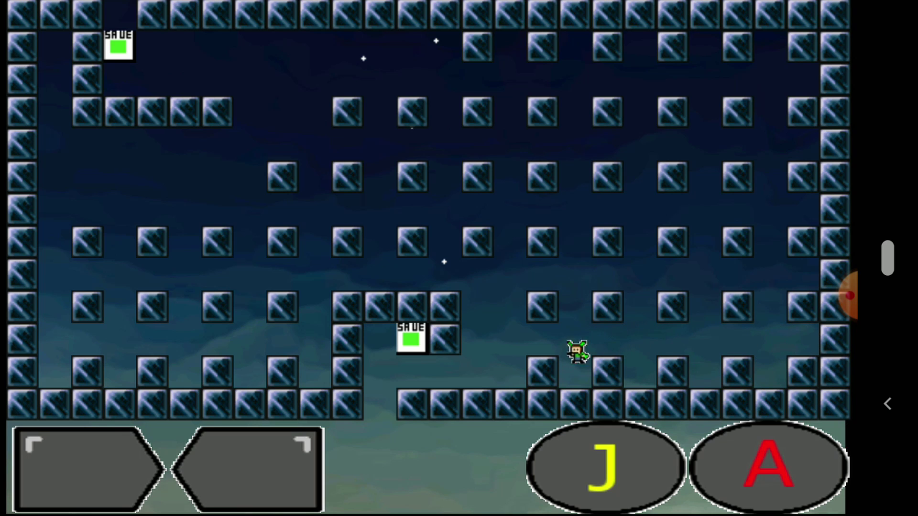
Drop to the floor, then jump up across the neighbouring ice blocks
{"action": "key", "text": "Left"}
{"action": "key", "text": "Left"}
{"action": "key", "text": "shift"}
{"action": "key", "text": "Left"}
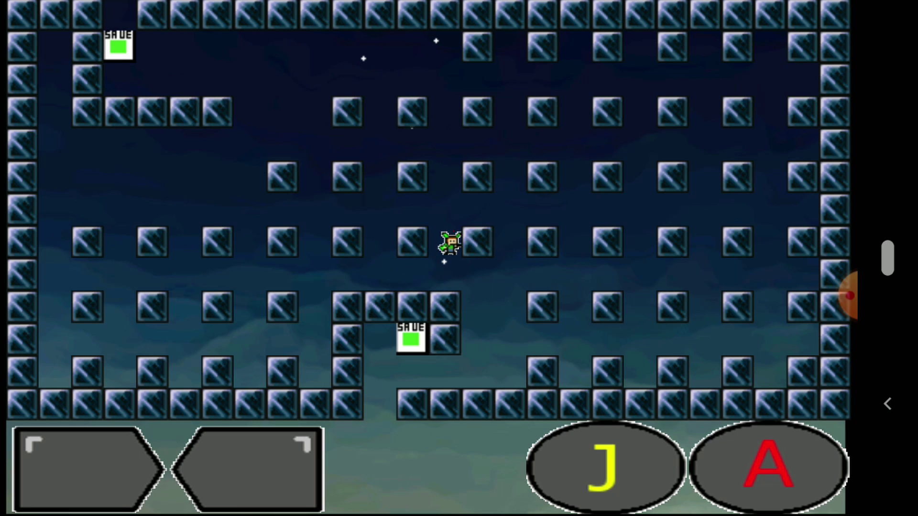
{"action": "key", "text": "Left"}
{"action": "key", "text": "Right"}
{"action": "key", "text": "Left"}
{"action": "key", "text": "shift"}
Leap up-left to the upper-left ledge and activate the top-left save point
{"action": "key", "text": "Left"}
{"action": "key", "text": "Left"}
{"action": "key", "text": "shift"}
{"action": "key", "text": "Right"}
{"action": "key", "text": "shift"}
{"action": "key", "text": "Left"}
{"action": "key", "text": "shift"}
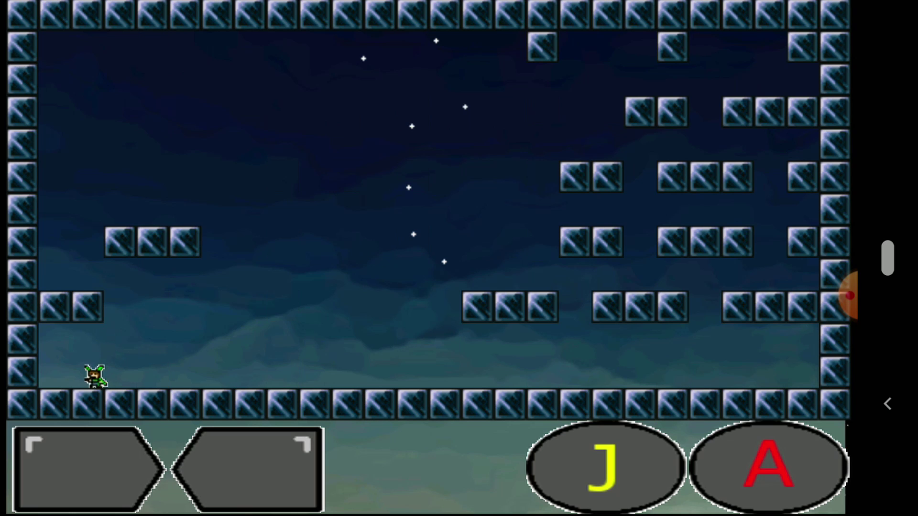
Shuffle along the boss room floor dodging cherries until dying, then restart
{"action": "key", "text": "Right"}
{"action": "key", "text": "Left"}
{"action": "key", "text": "Right"}
{"action": "key", "text": "Right"}
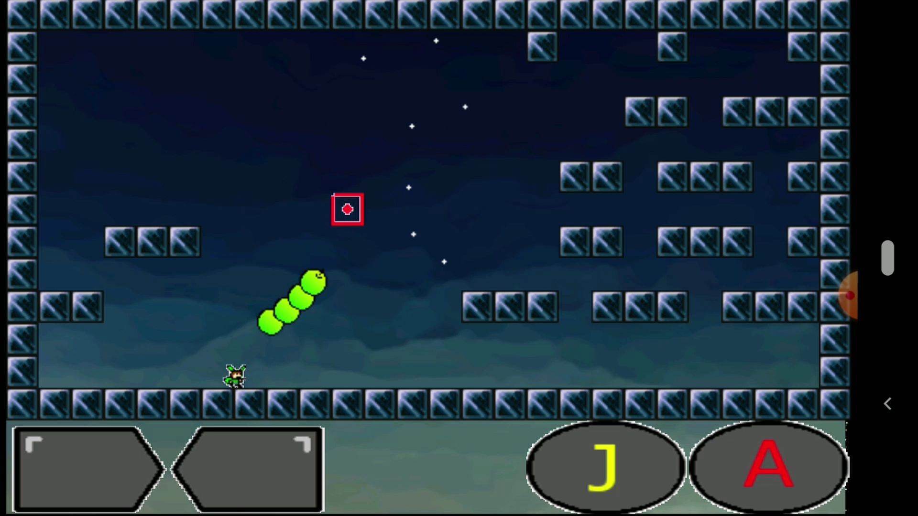
{"action": "key", "text": "Return"}
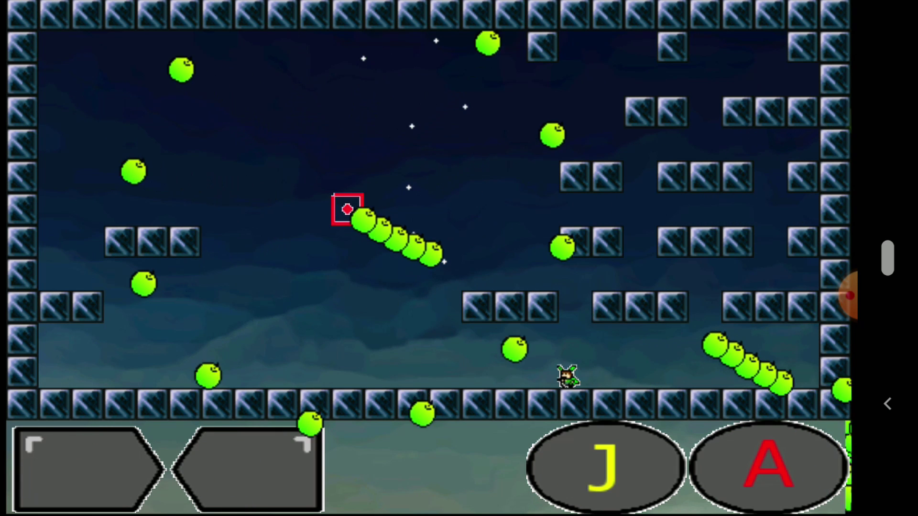
Retry the cherry boss repeatedly after each Game Over, running right to dodge
{"action": "left_click", "coordinate": [459, 215]}
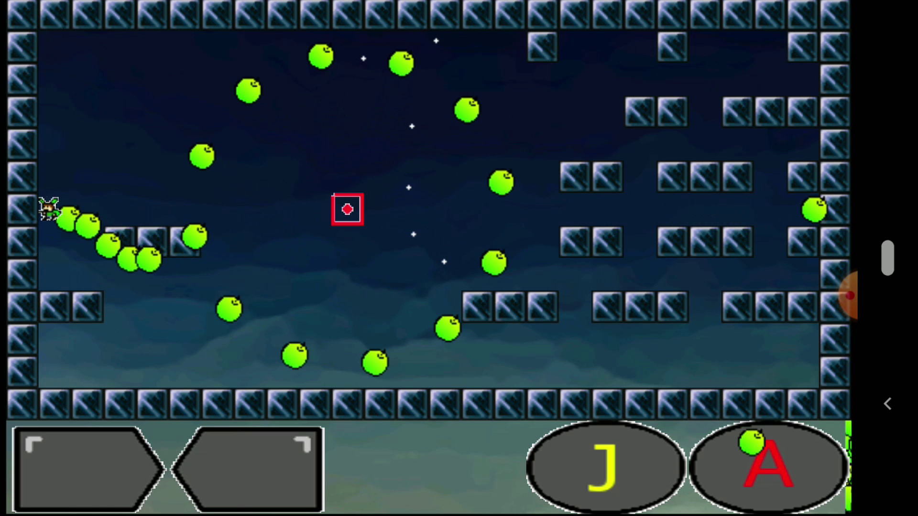
{"action": "left_click", "coordinate": [459, 216]}
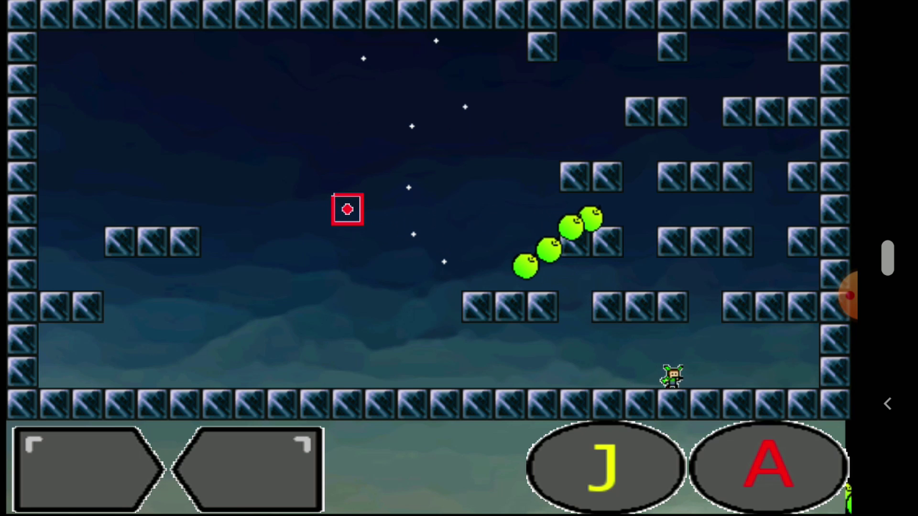
{"action": "key", "text": "Right"}
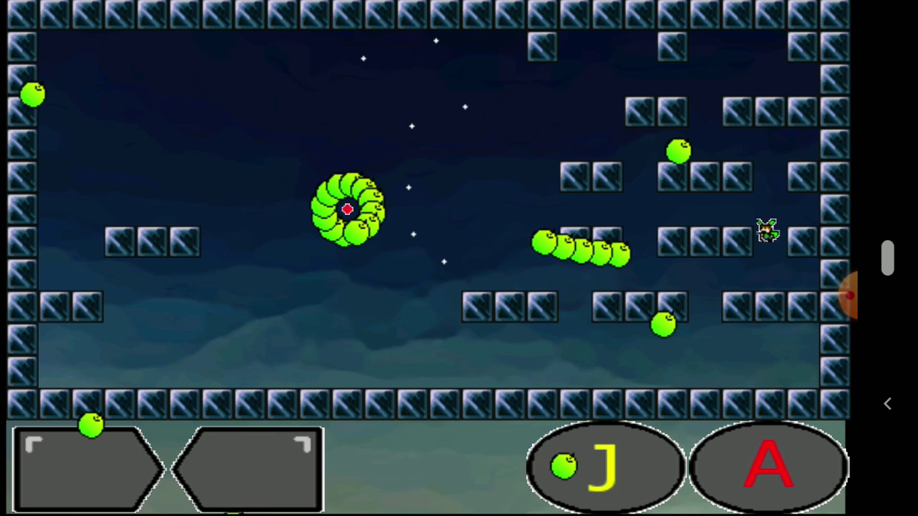
{"action": "left_click", "coordinate": [459, 215]}
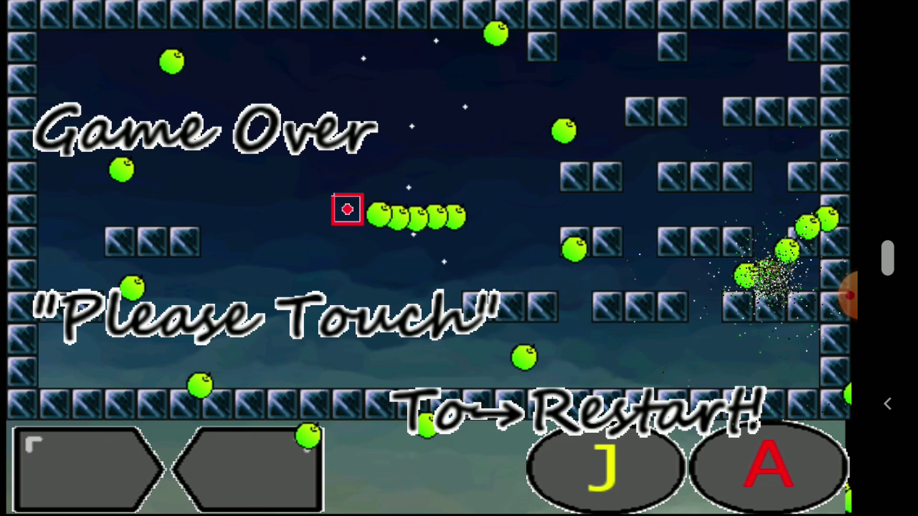
Retry the boss, dodging cherry rings between the floor and the small ledge
{"action": "left_click", "coordinate": [459, 259]}
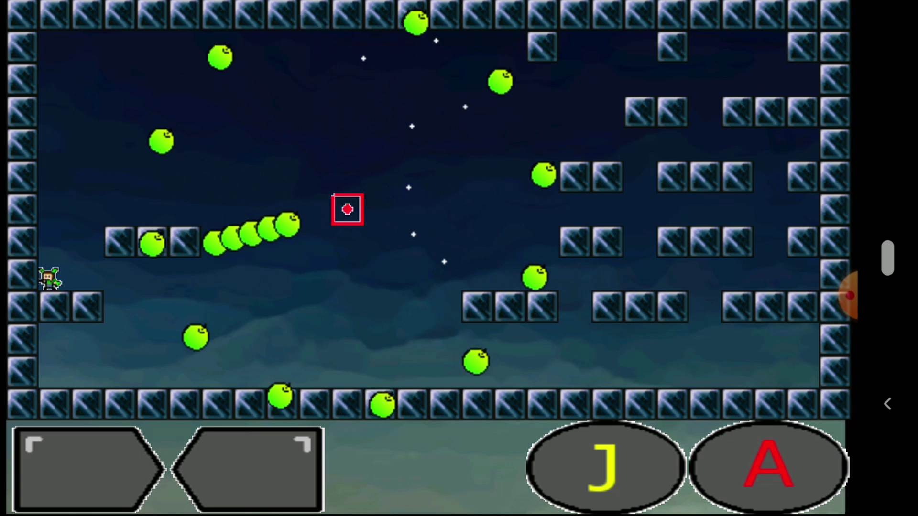
{"action": "left_click_drag", "start_coordinate": [251, 466], "coordinate": [252, 466]}
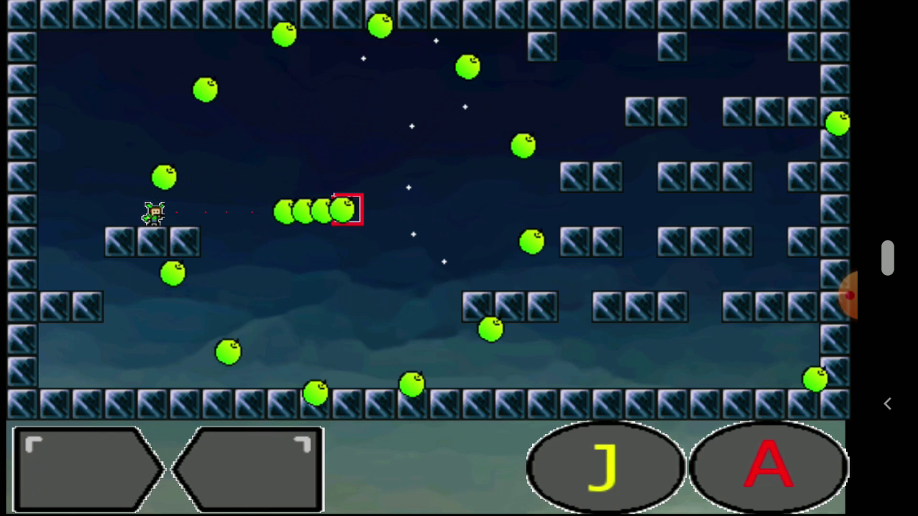
{"action": "left_click_drag", "start_coordinate": [86, 466], "coordinate": [87, 466]}
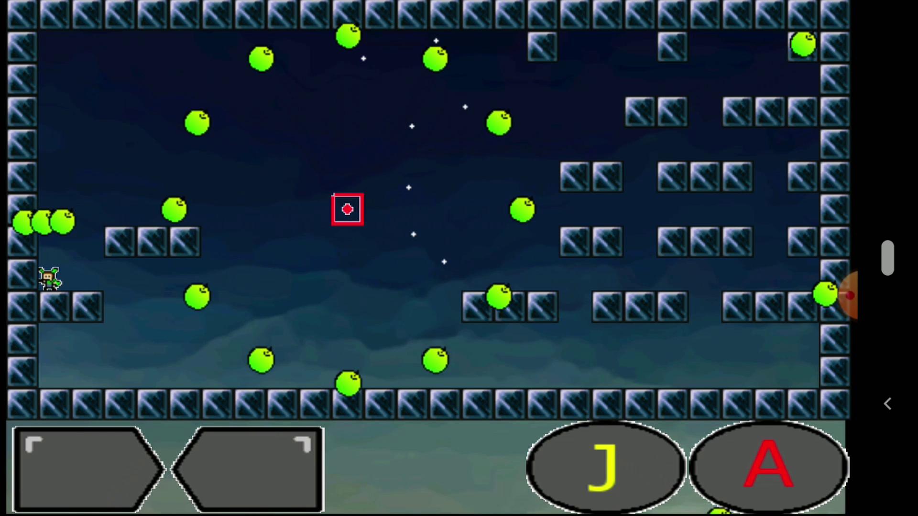
{"action": "left_click_drag", "start_coordinate": [251, 467], "coordinate": [252, 466]}
{"action": "left_click", "coordinate": [606, 466]}
{"action": "left_click_drag", "start_coordinate": [86, 466], "coordinate": [87, 467]}
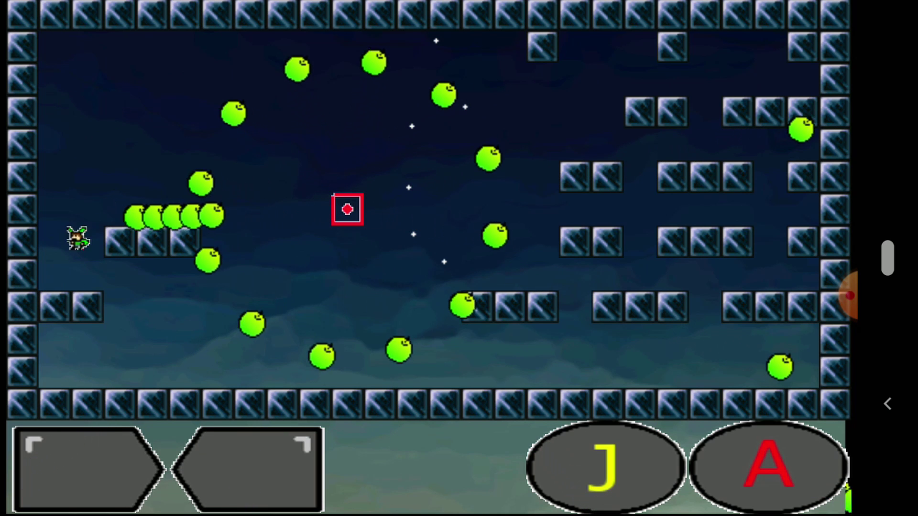
Keep jumping and dropping away from cherry streams until hit again
{"action": "left_click", "coordinate": [606, 466]}
{"action": "left_click_drag", "start_coordinate": [87, 466], "coordinate": [86, 467]}
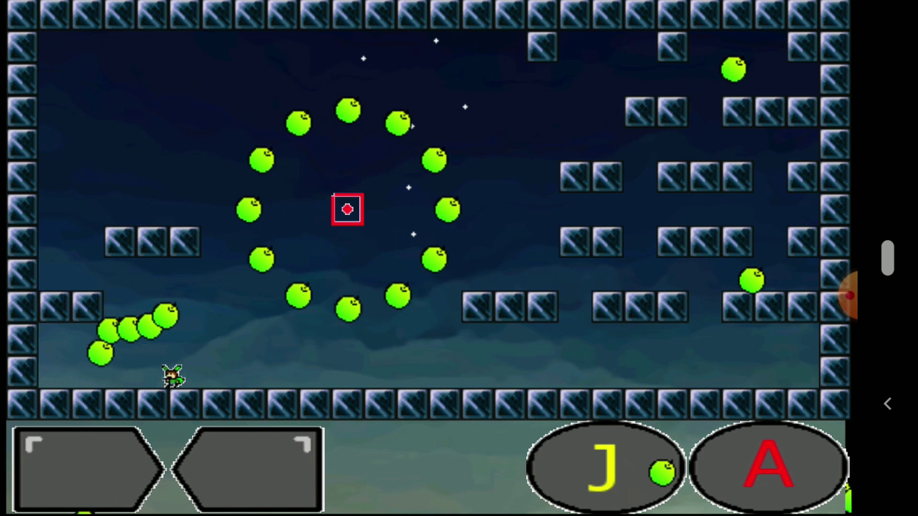
{"action": "left_click", "coordinate": [247, 467]}
{"action": "left_click", "coordinate": [606, 462]}
{"action": "left_click_drag", "start_coordinate": [86, 467], "coordinate": [86, 467]}
{"action": "left_click", "coordinate": [606, 463]}
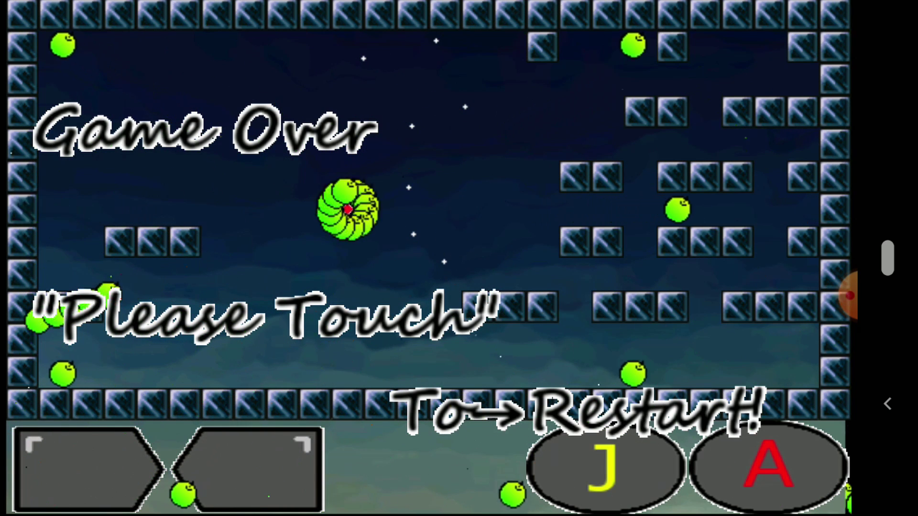
Restart after Game Over, beat the green-fruit boss and walk into the Stage 2 room
{"action": "left_click", "coordinate": [459, 215]}
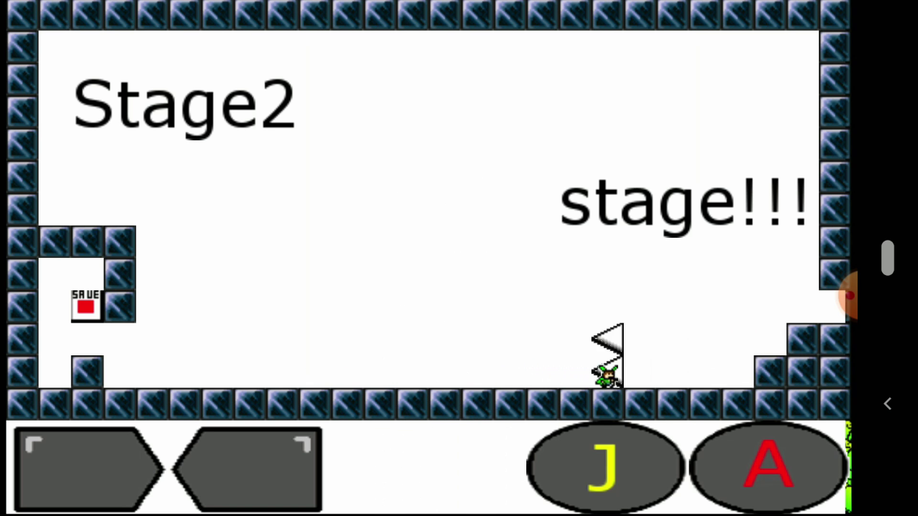
Restart after a falling fruit kills the kid in the moonlit cherry-tree room
{"action": "left_click", "coordinate": [459, 216]}
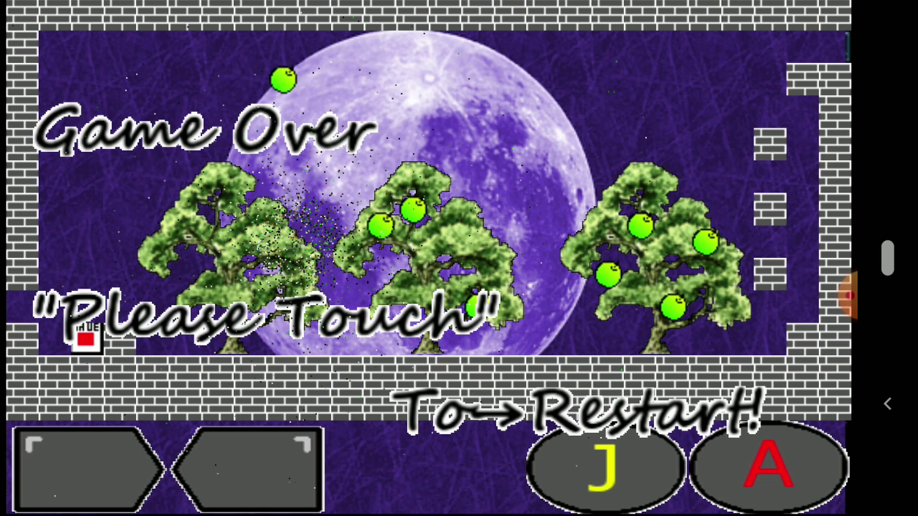
Respawn at the moonlit save point and probe beneath the left cherry tree, restarting once
{"action": "left_click", "coordinate": [459, 215]}
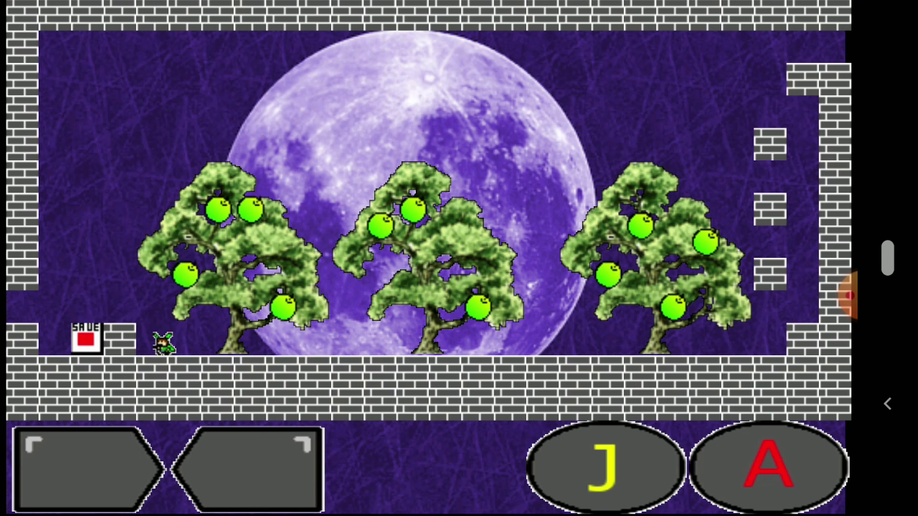
{"action": "key", "text": "Right"}
{"action": "key", "text": "Right"}
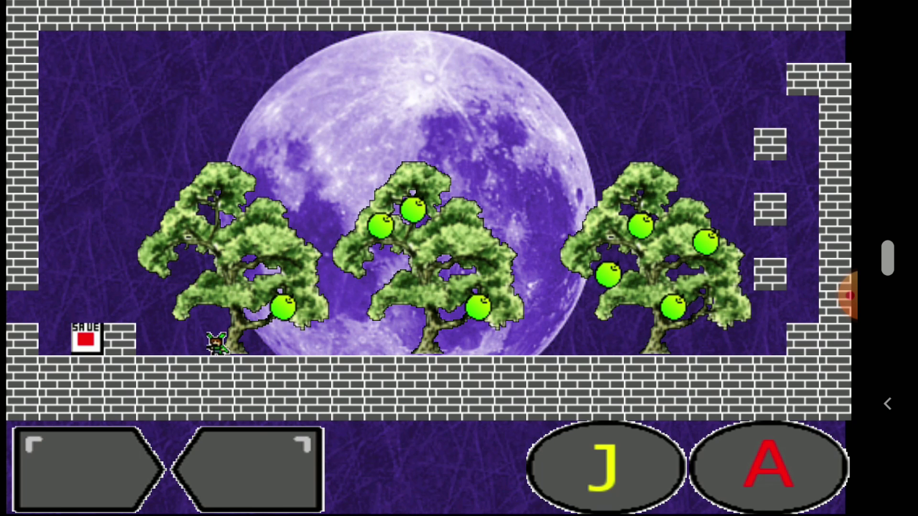
{"action": "key", "text": "shift"}
{"action": "left_click", "coordinate": [459, 216]}
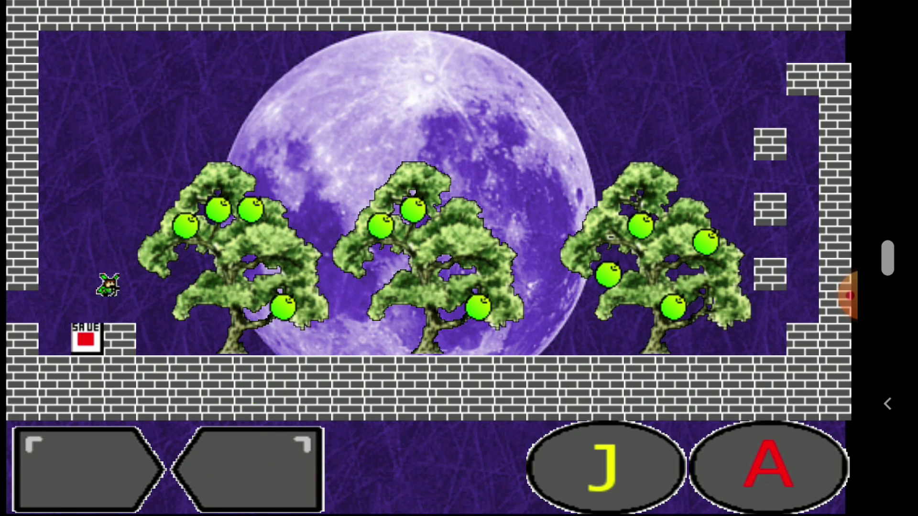
{"action": "key", "text": "Right"}
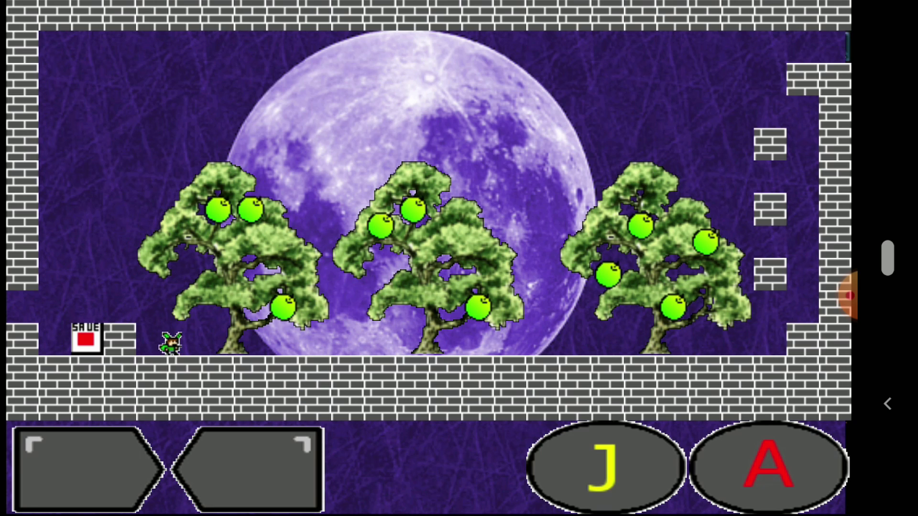